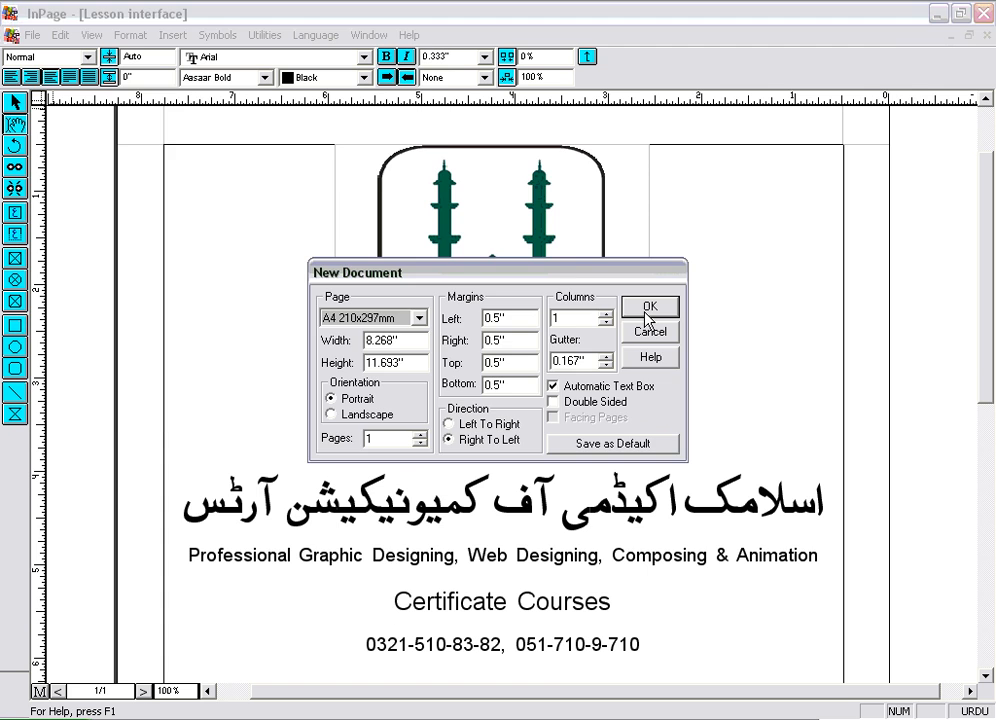
Create a single-column A4 portrait document with right-to-left direction and paste the copied Urdu text about raw honey, followed by a new line
left_click(646, 311)
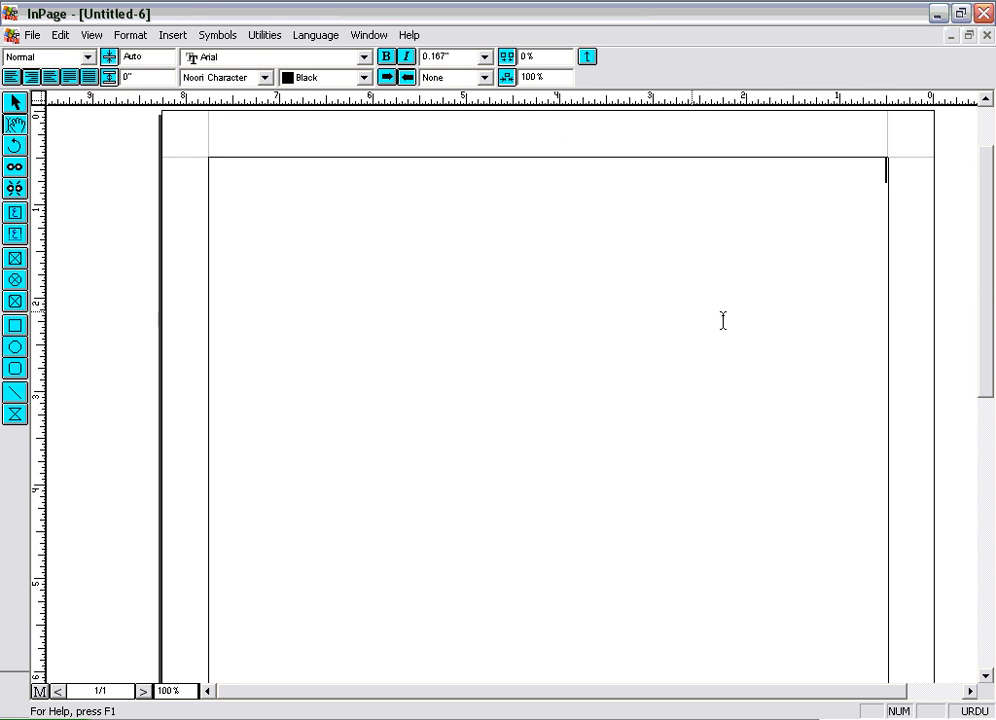
left_click_drag(990, 314, 990, 296)
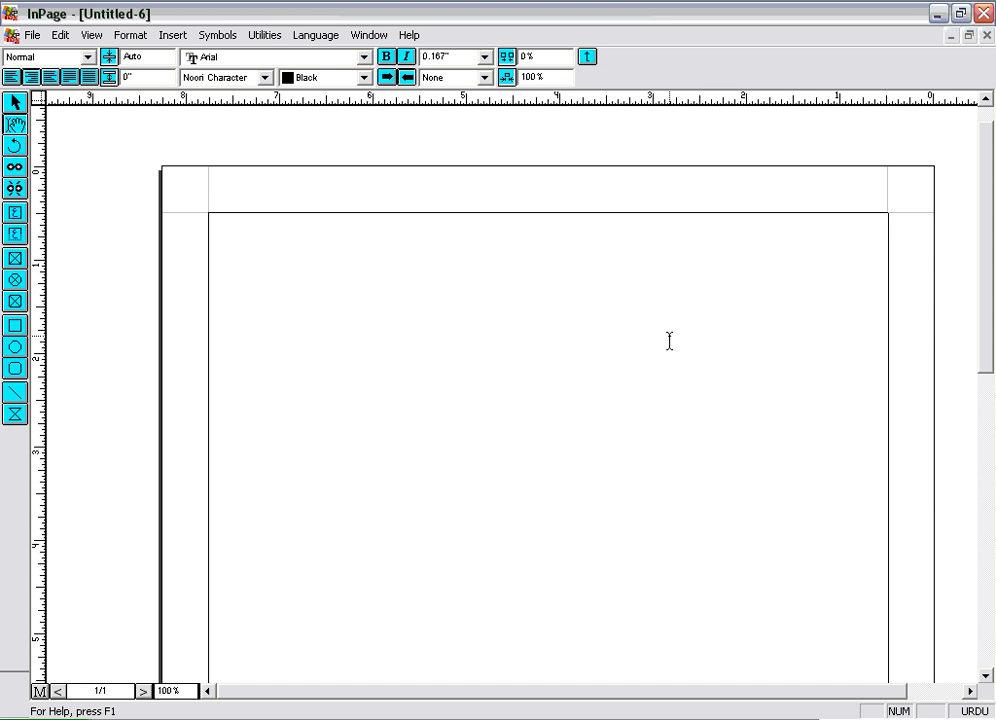
key("ctrl+v")
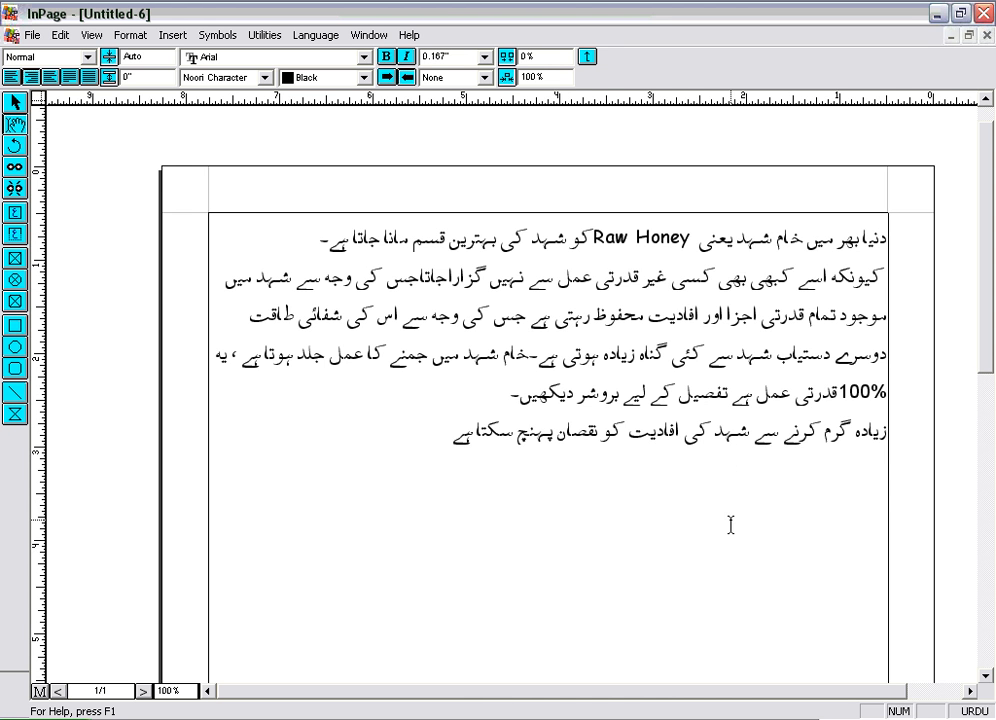
key("Return")
Create a new style sheet named Style-1 based on Normal
left_click(88, 58)
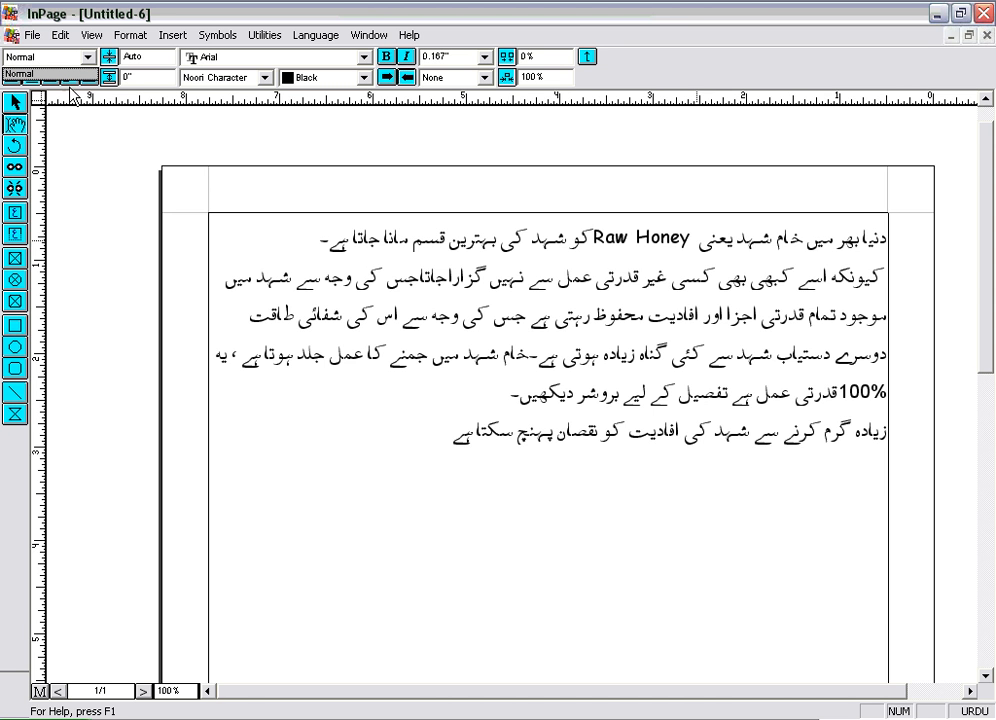
left_click(107, 128)
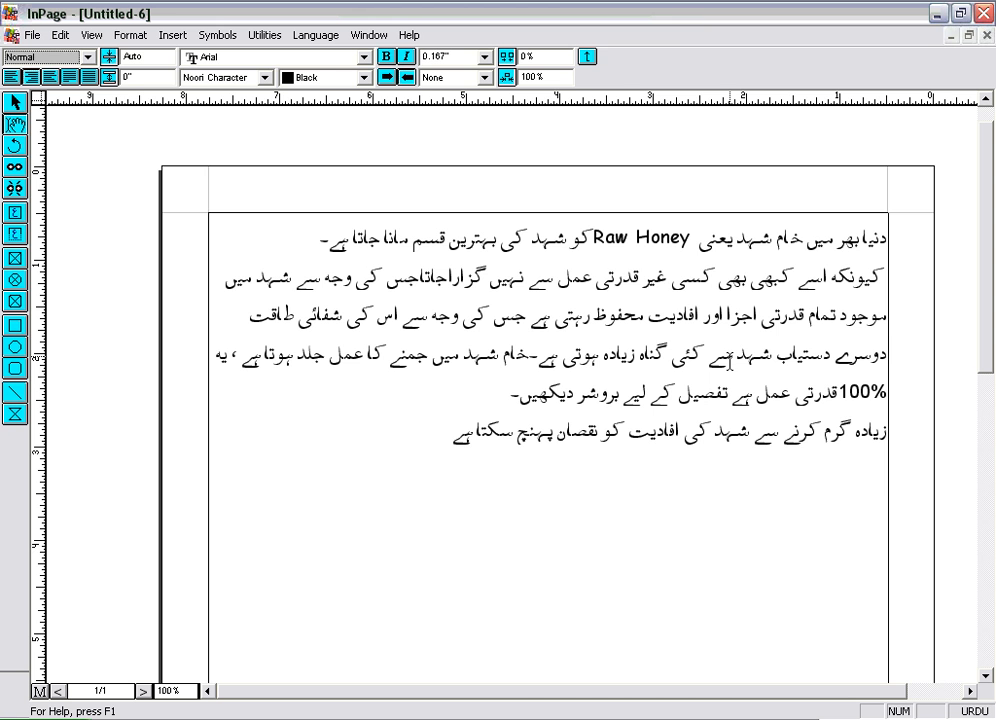
left_click(143, 40)
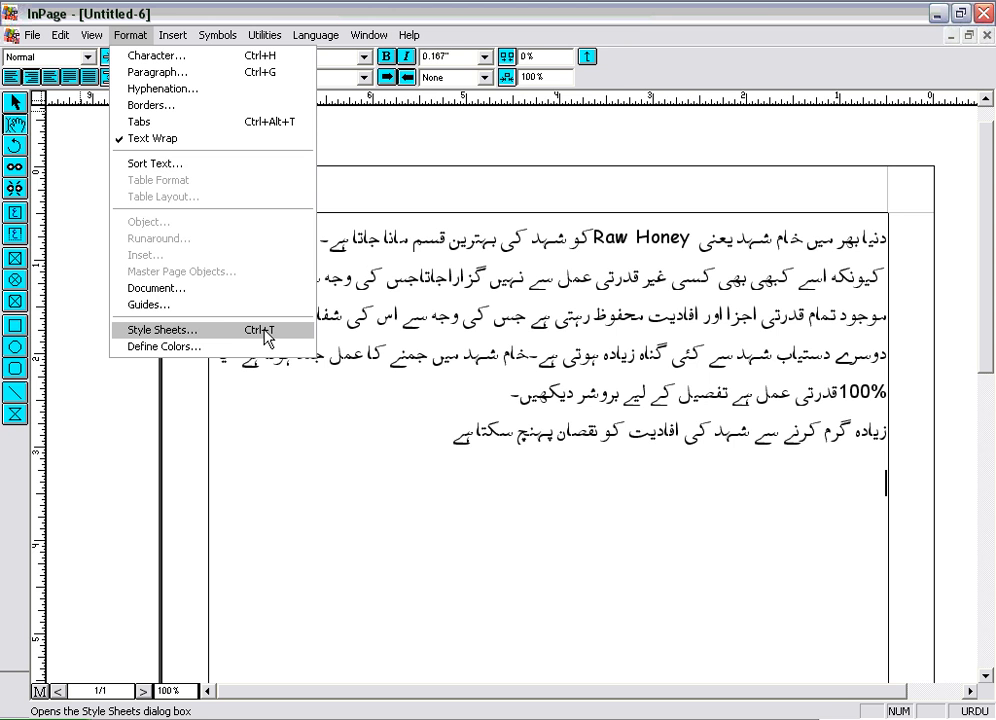
left_click(197, 336)
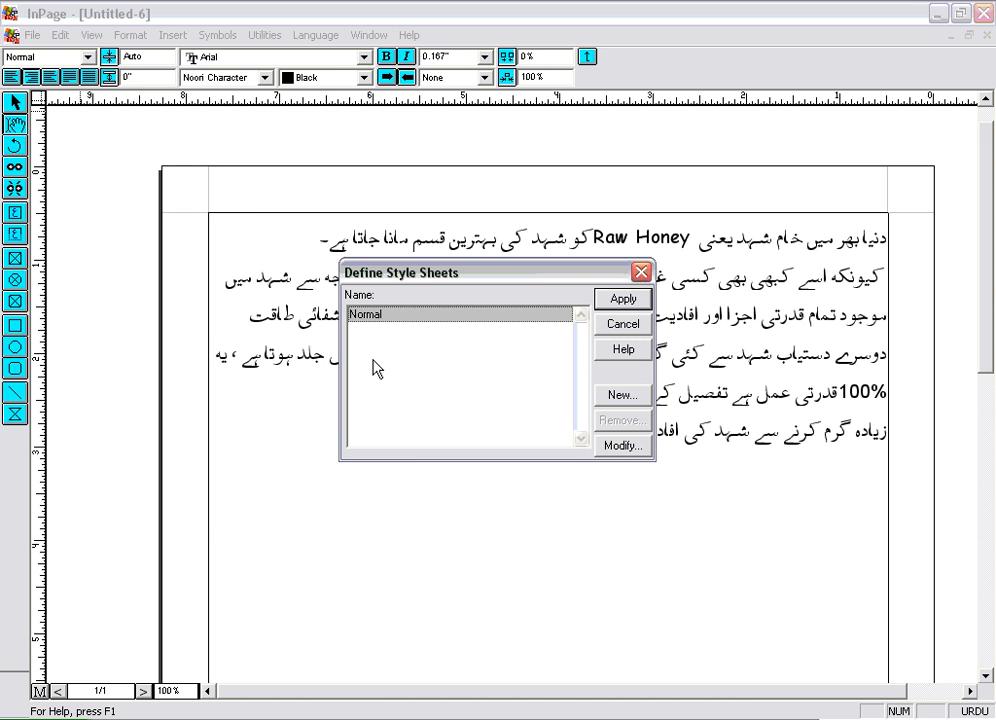
left_click(618, 398)
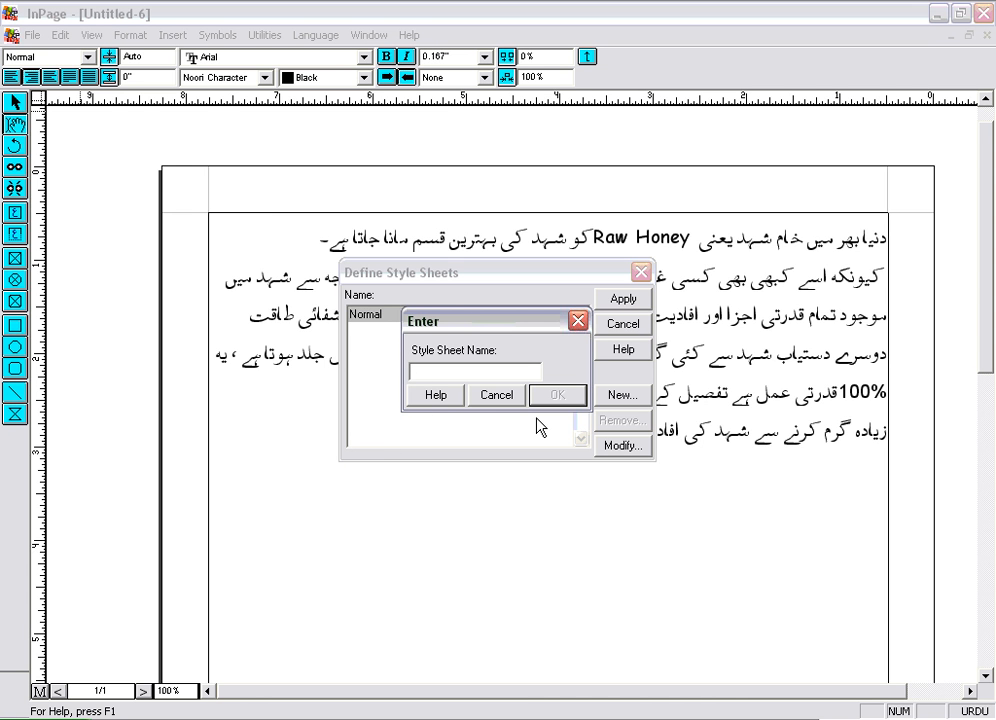
type("Style-1")
key("Return")
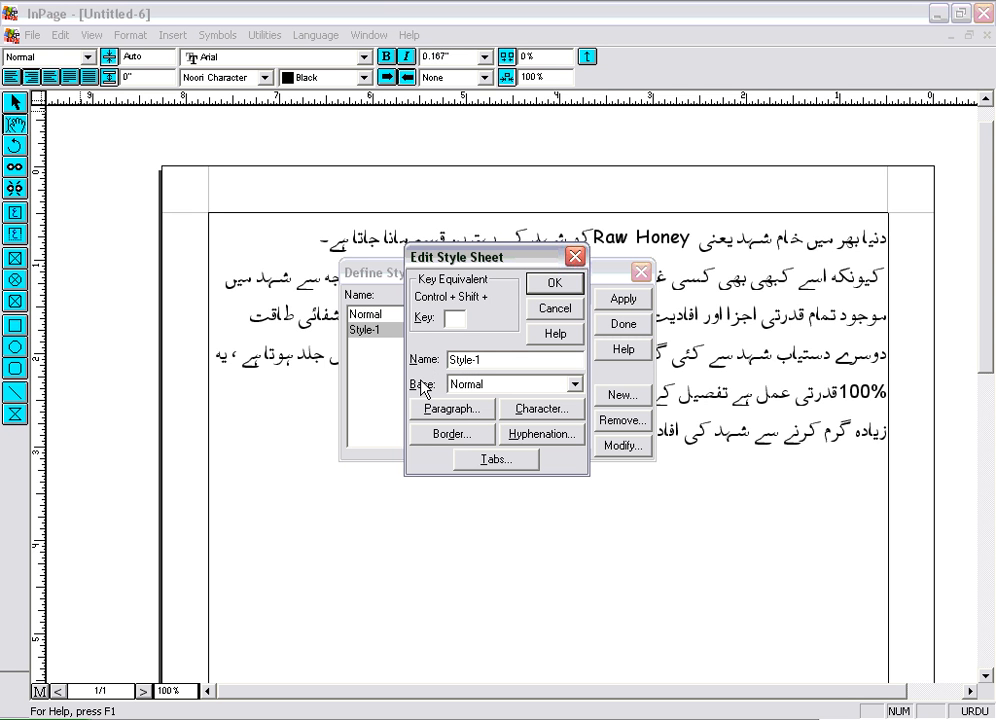
left_click(577, 384)
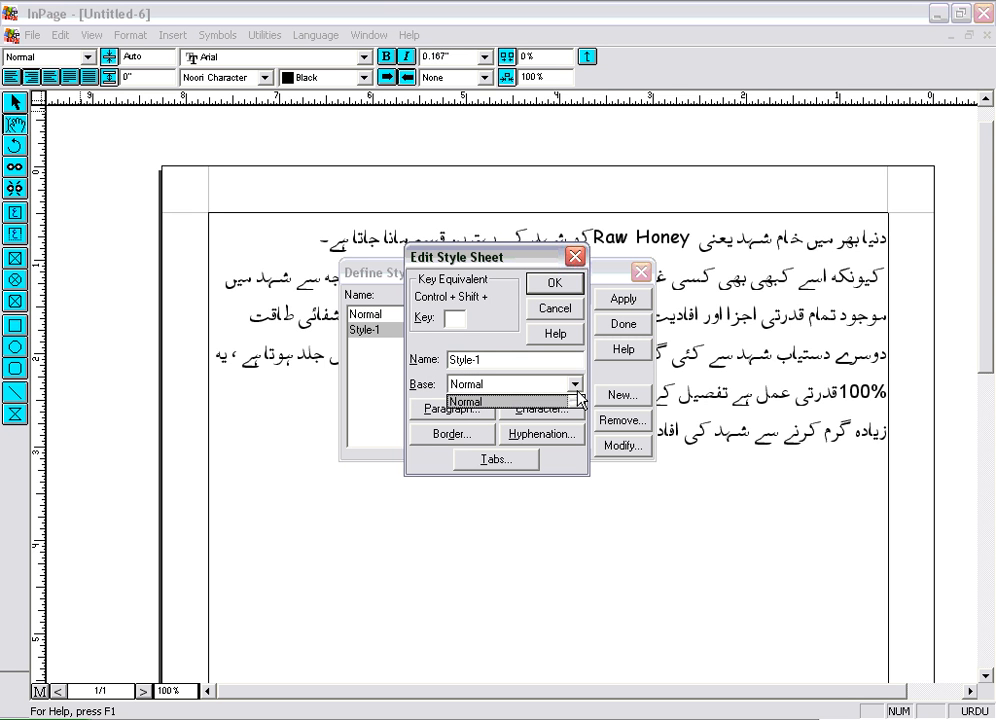
left_click(456, 401)
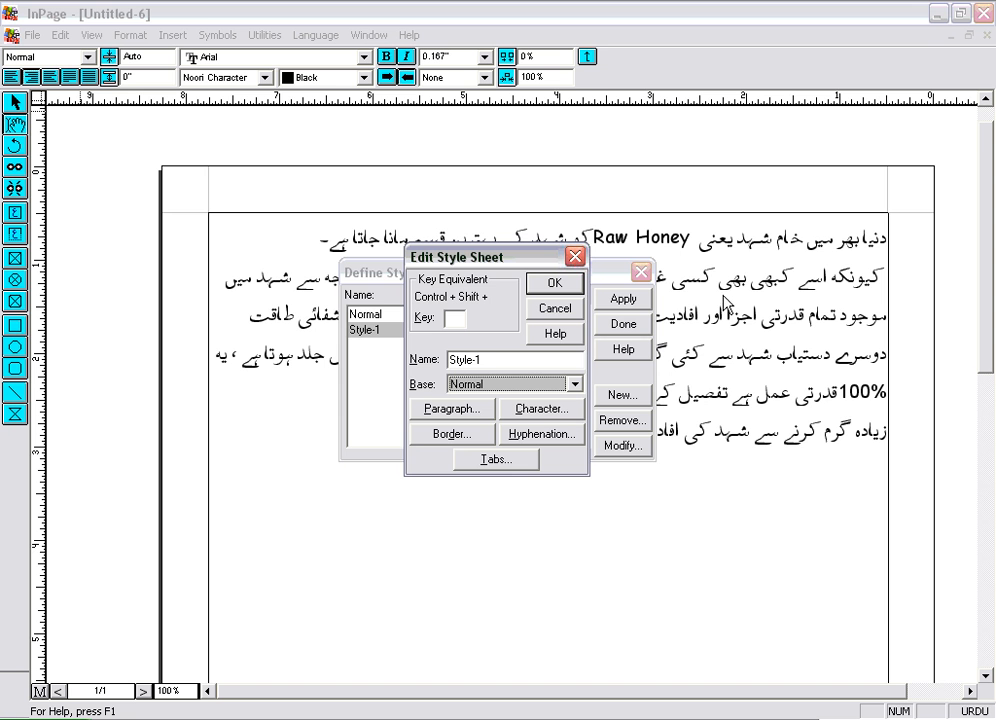
Set the character size of Style-1 to 14pt and its color to Blue
left_click(538, 418)
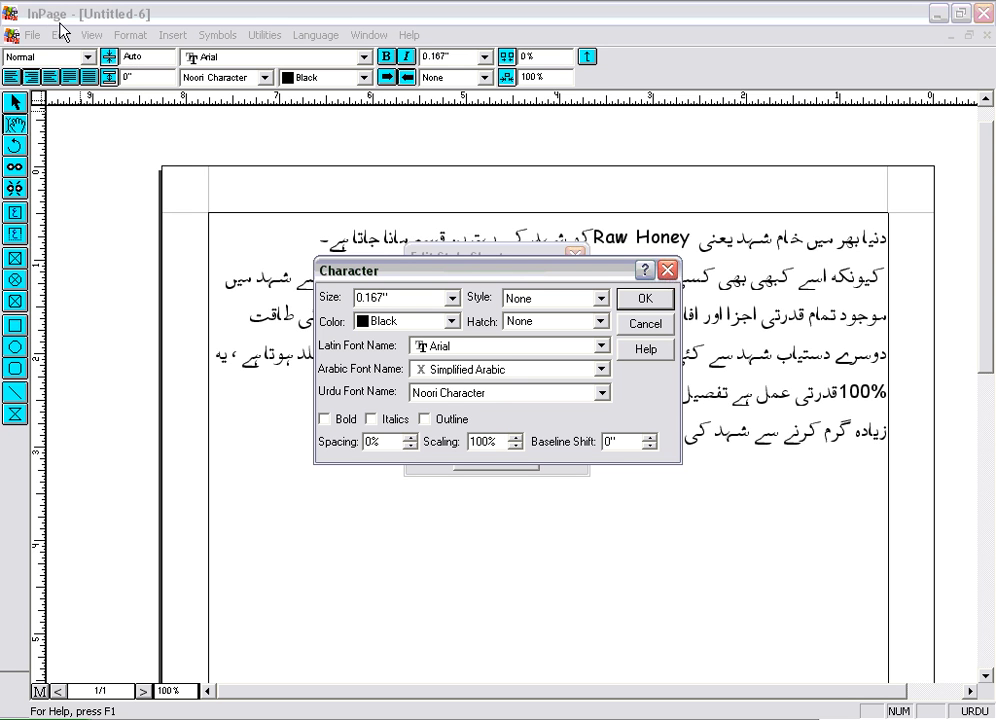
left_click(451, 298)
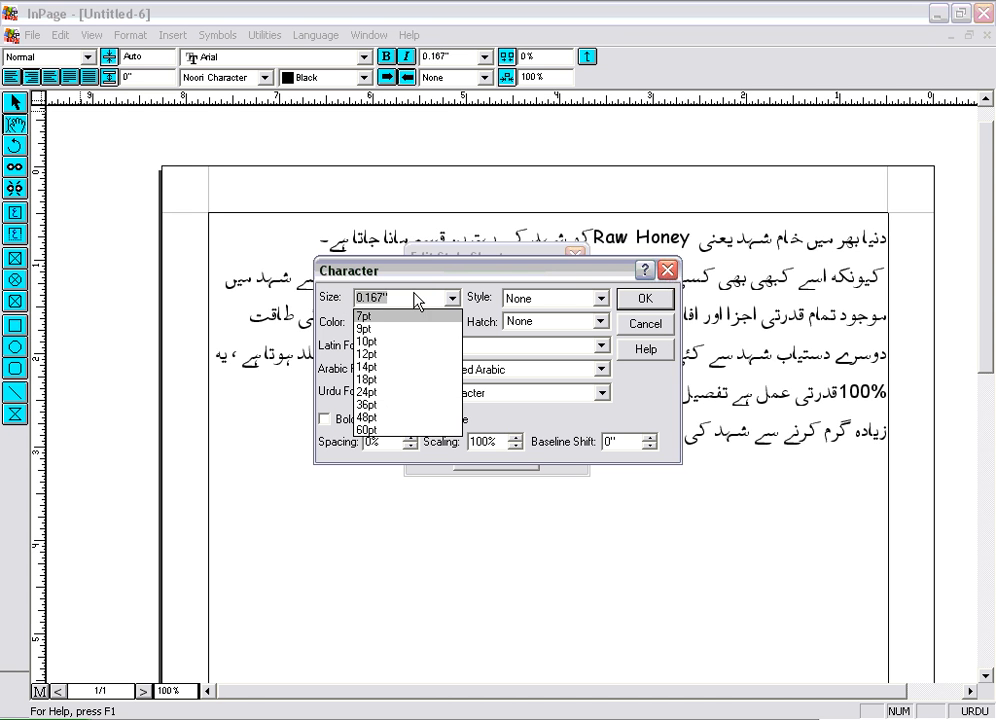
left_click(392, 367)
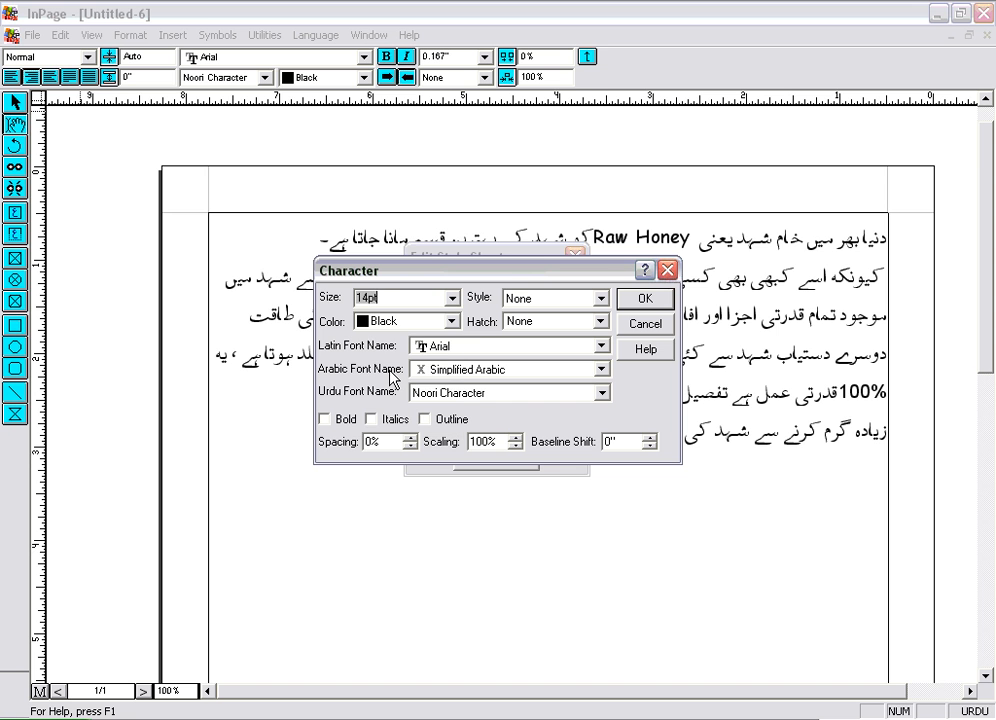
left_click(452, 322)
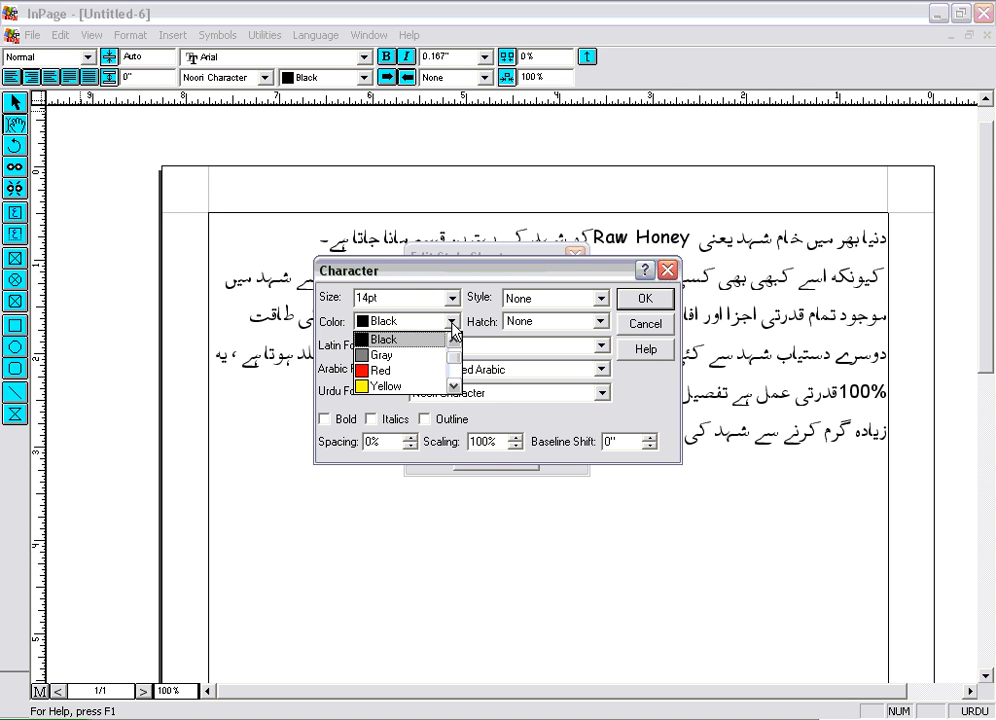
left_click(455, 387)
left_click(455, 387)
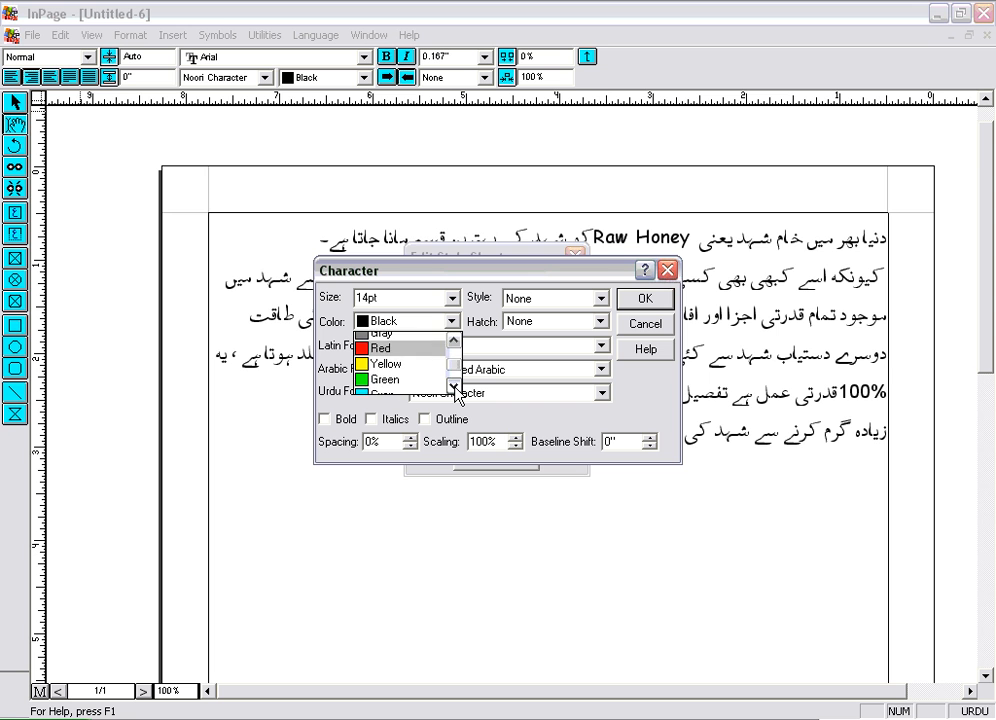
left_click(455, 387)
left_click(455, 387)
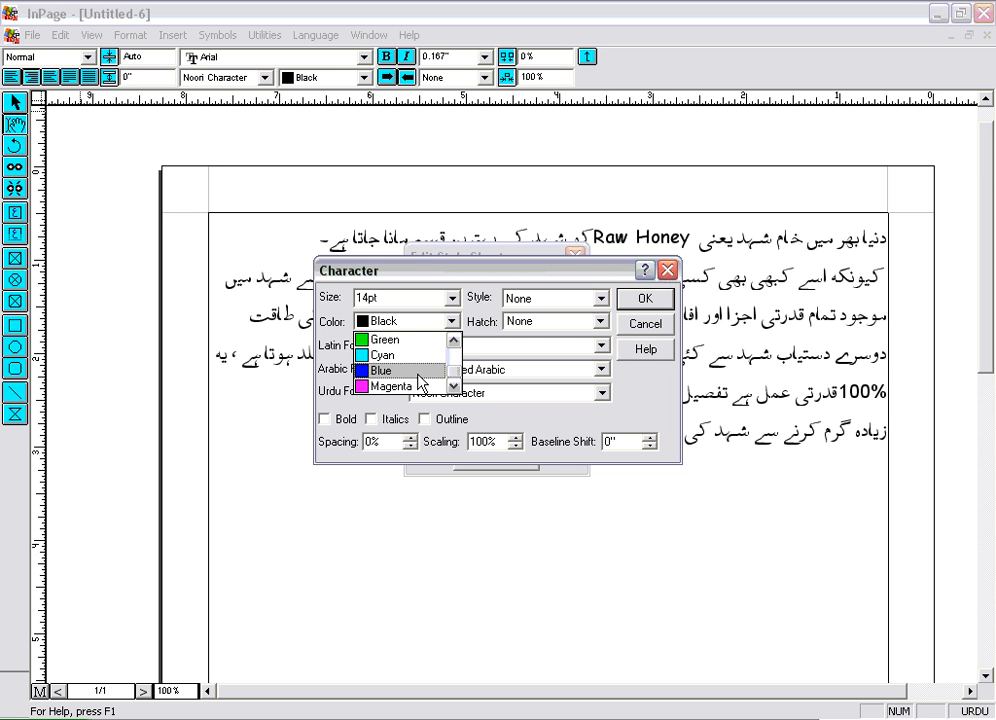
left_click(420, 374)
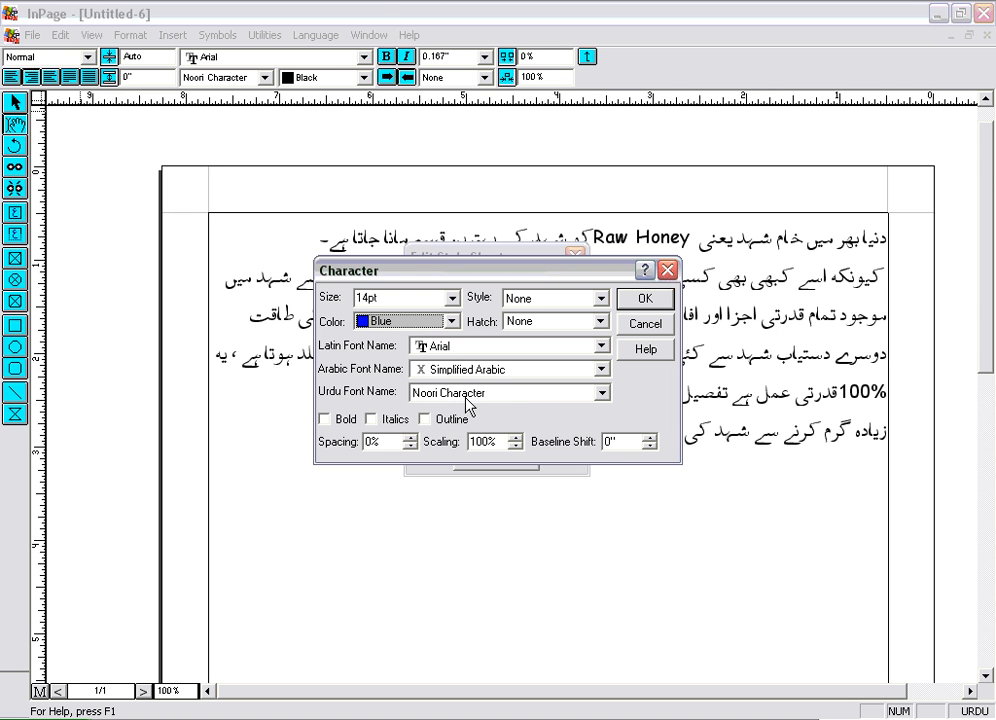
Set the Urdu font of Style-1 to Sadaf with Bold enabled, and save the style sheet
left_click(601, 394)
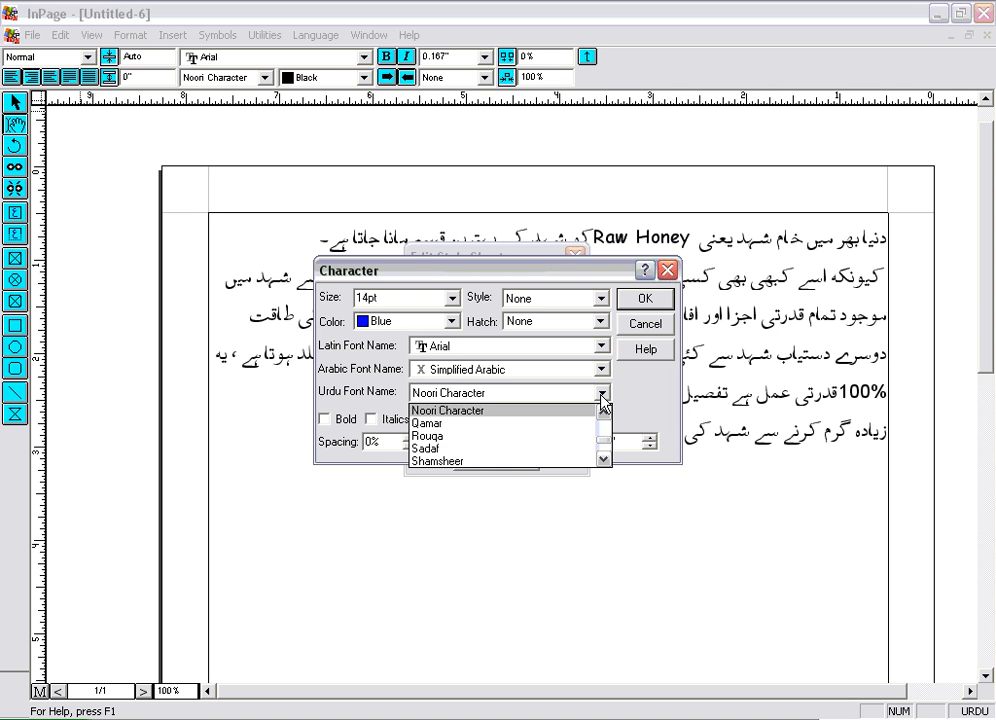
left_click(538, 449)
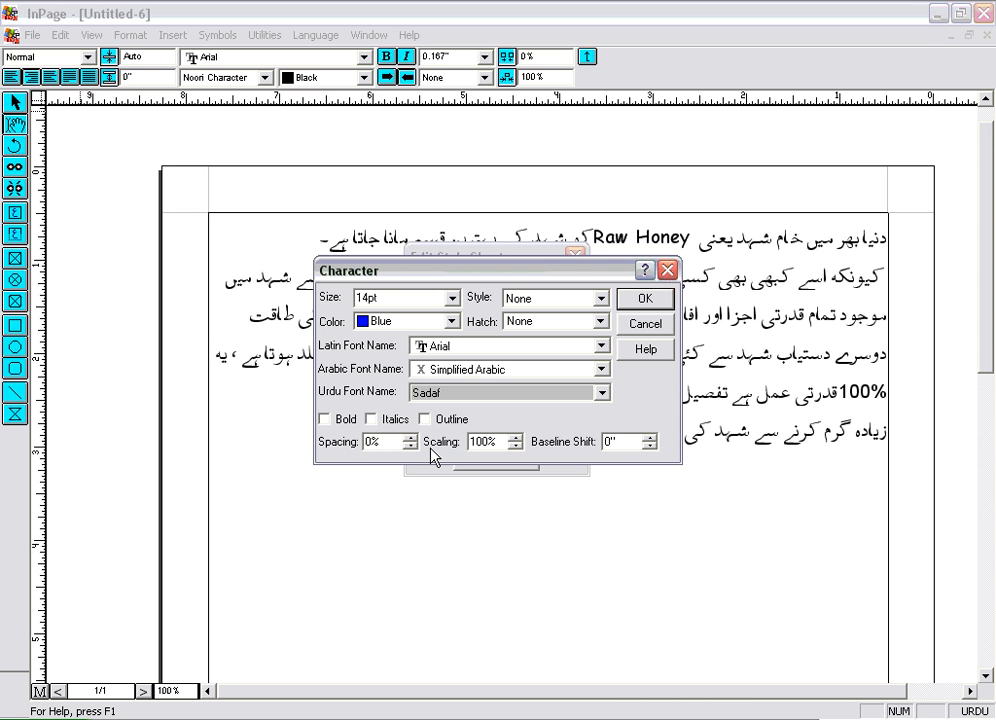
left_click(326, 420)
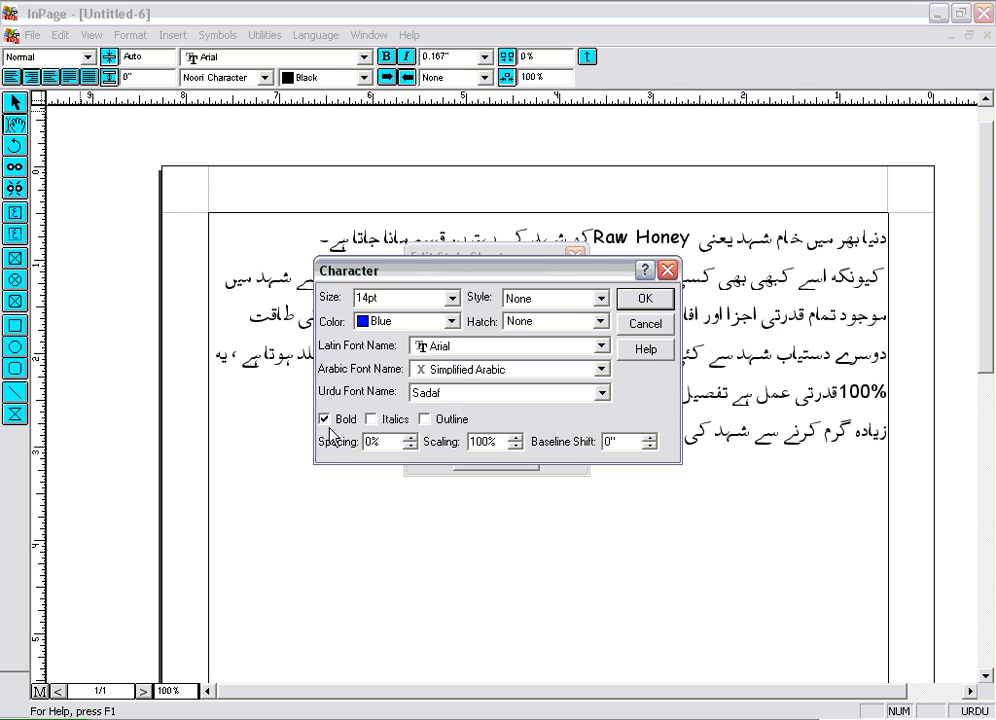
left_click(645, 299)
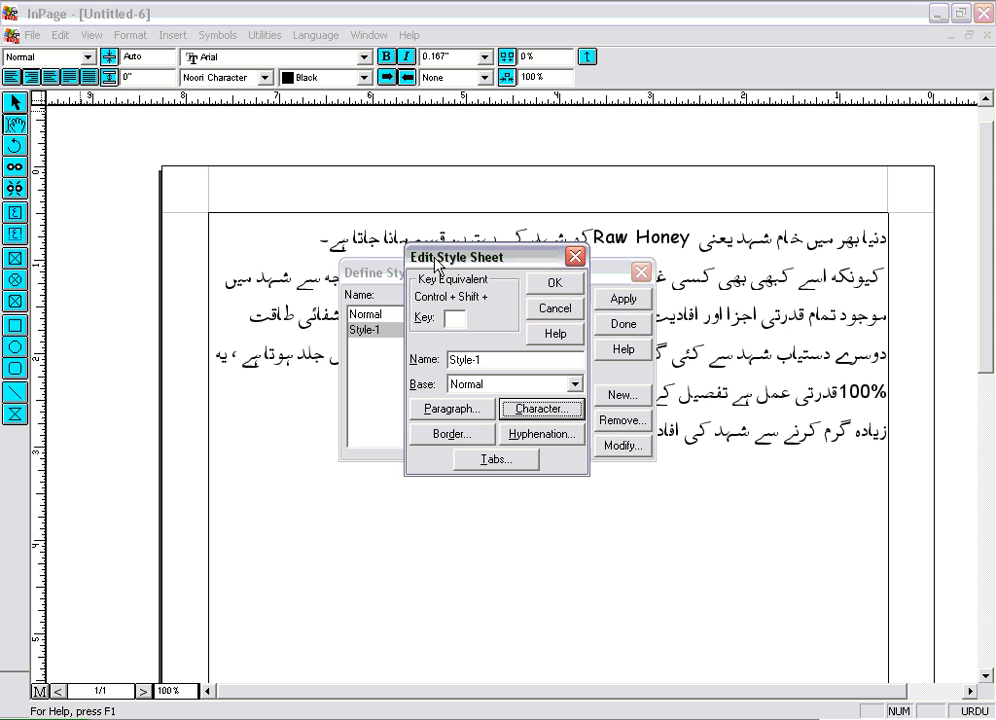
left_click(561, 289)
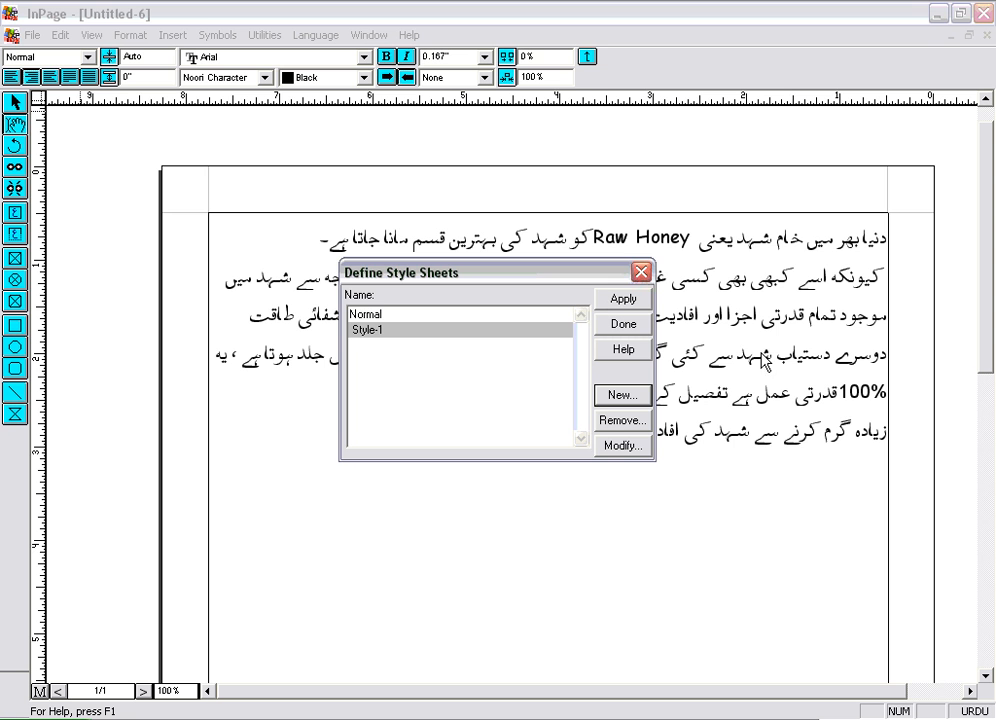
Add another style sheet named Style-2
left_click(603, 397)
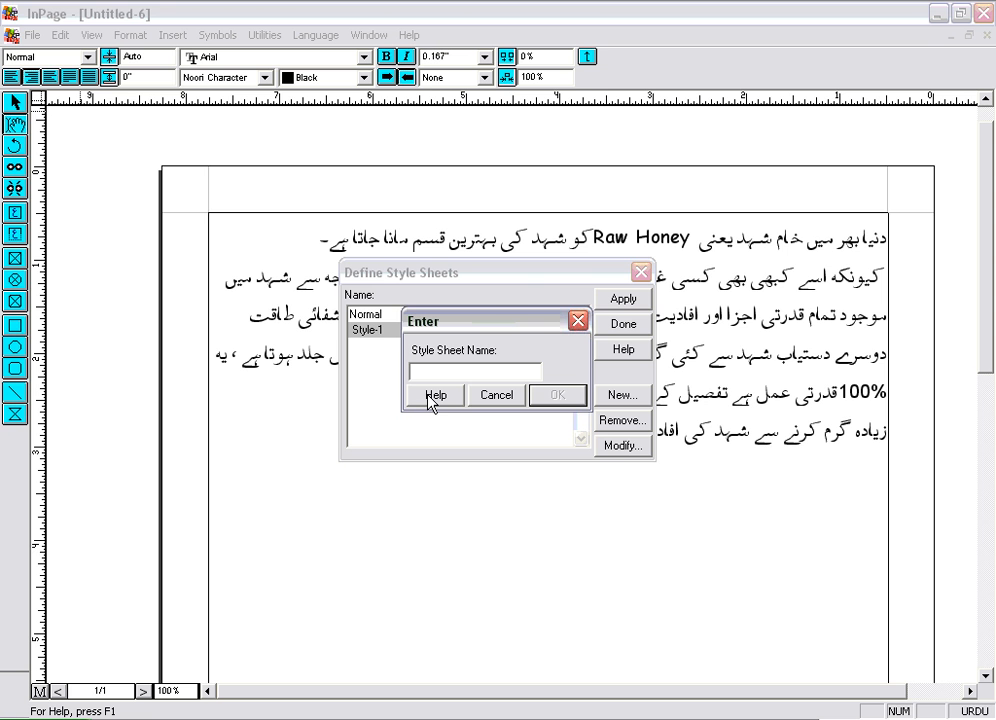
type("Style-2")
key("Return")
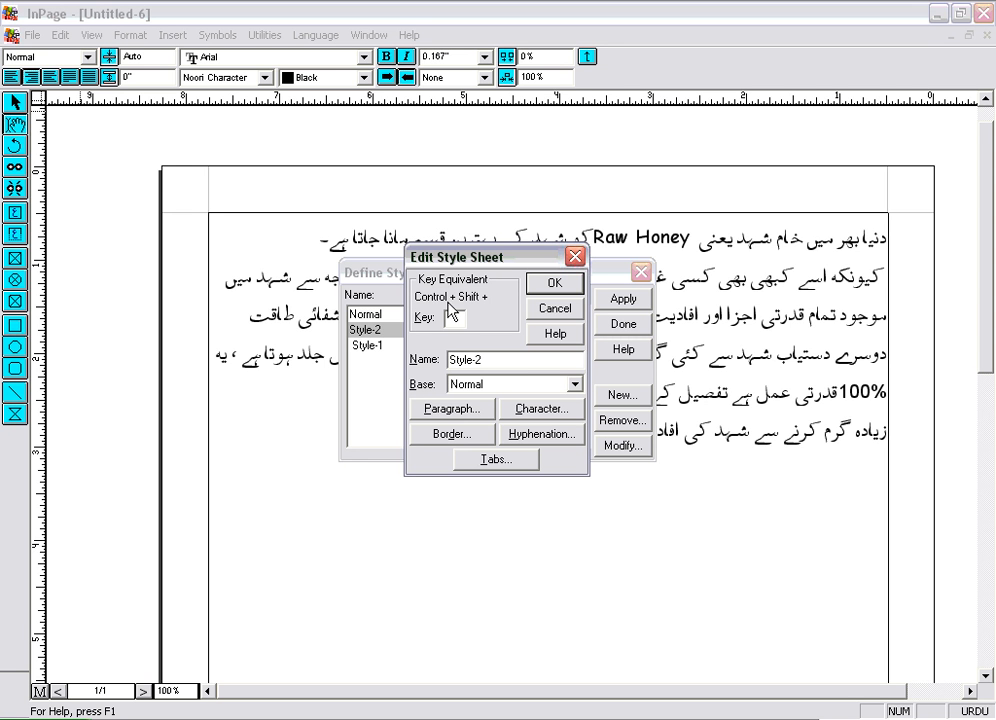
Set the characters of Style-2 to 18pt bold with the Talat Narrow Urdu font
left_click(540, 412)
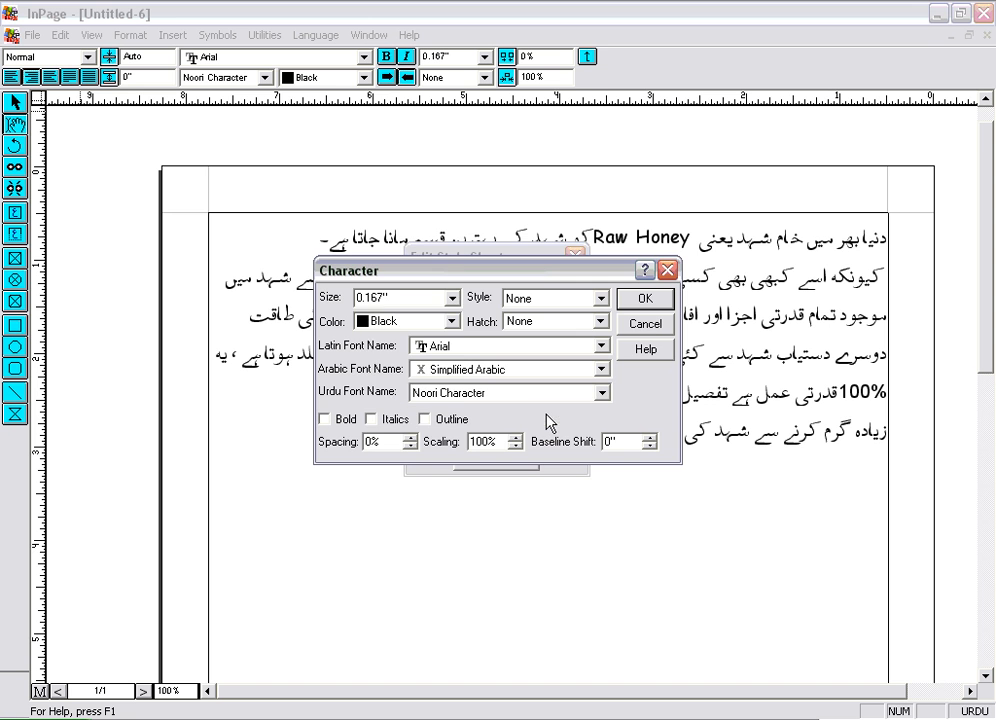
left_click(453, 298)
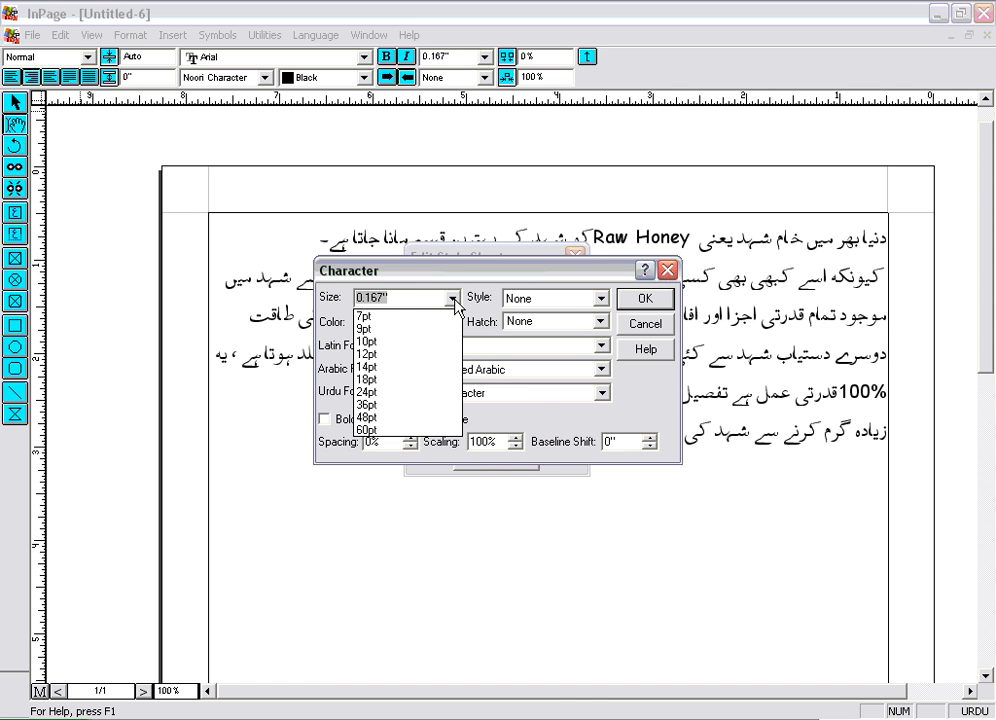
left_click(433, 382)
left_click(603, 393)
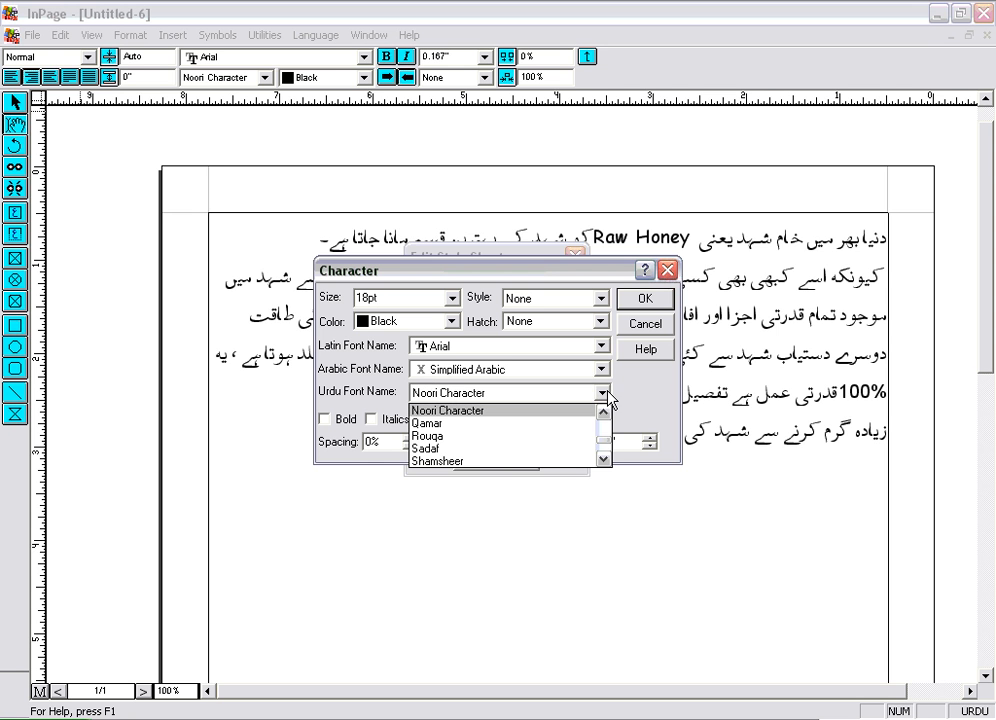
left_click(603, 458)
left_click(603, 458)
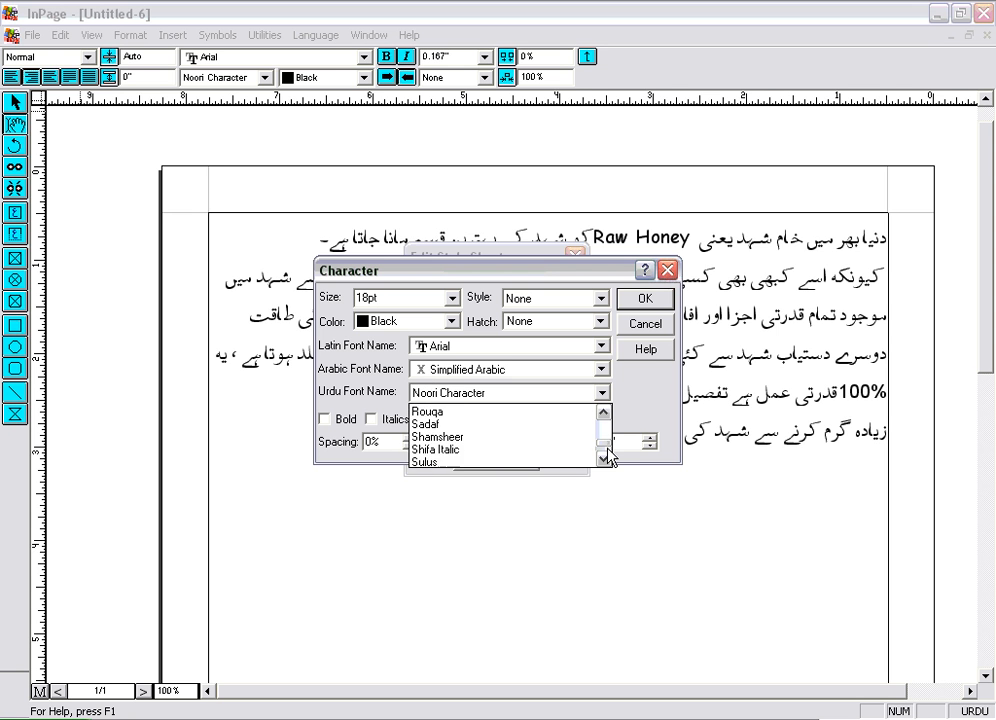
left_click(603, 458)
left_click(603, 458)
left_click(432, 460)
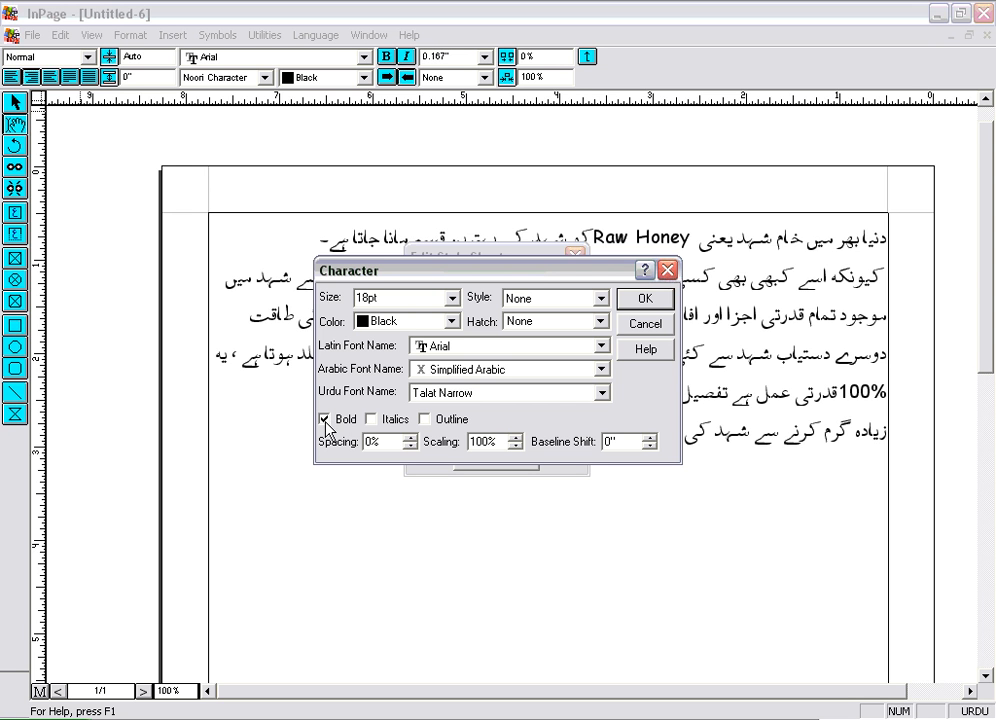
Set the character color of Style-2 to Red and save the style sheet
left_click(452, 322)
left_click(385, 370)
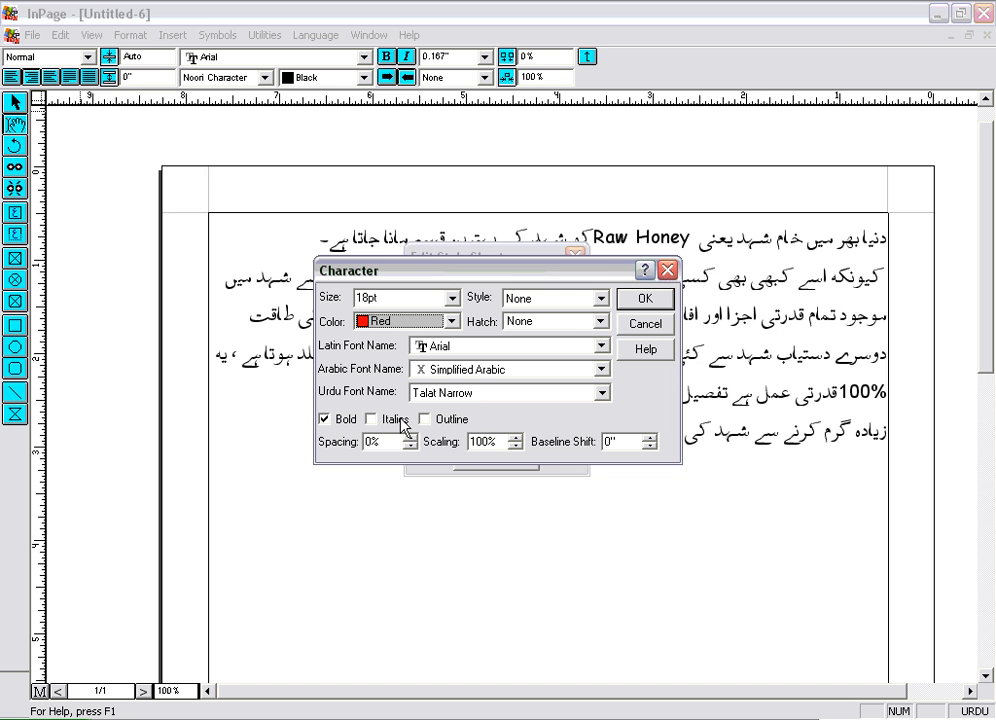
left_click(645, 298)
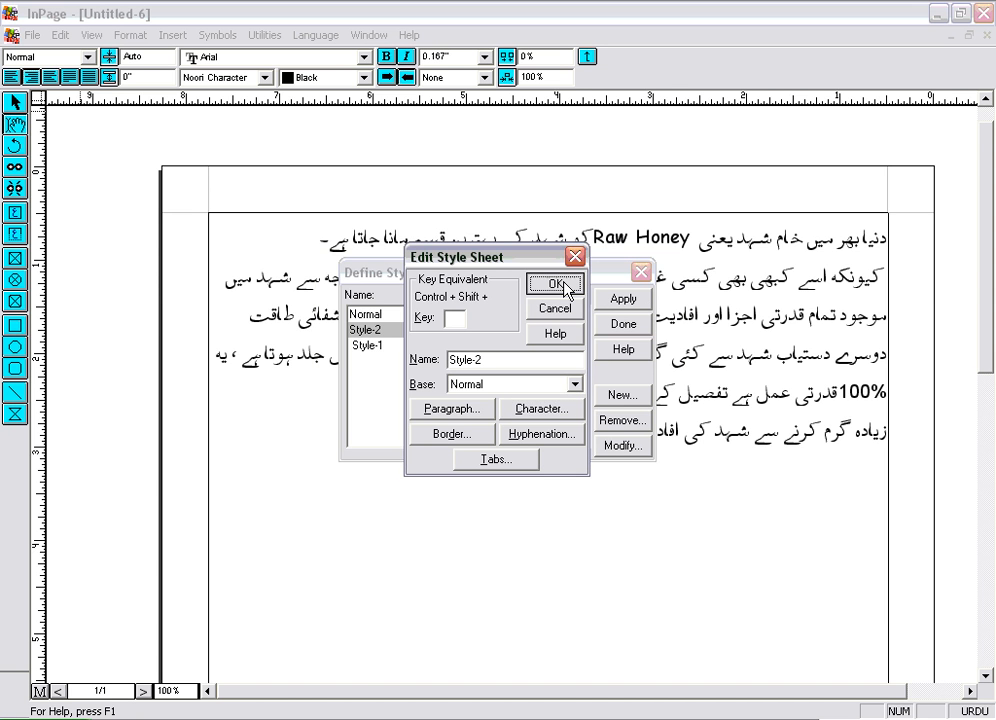
left_click(556, 284)
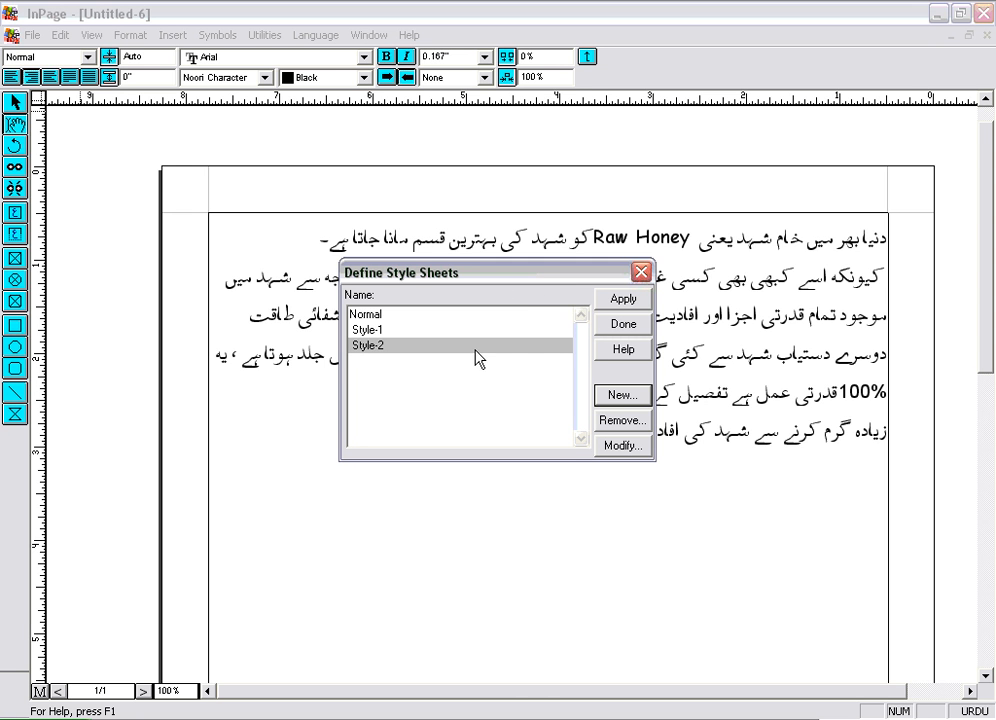
Review the character formatting stored in the Style-1 style sheet and leave it without changes
left_click(386, 390)
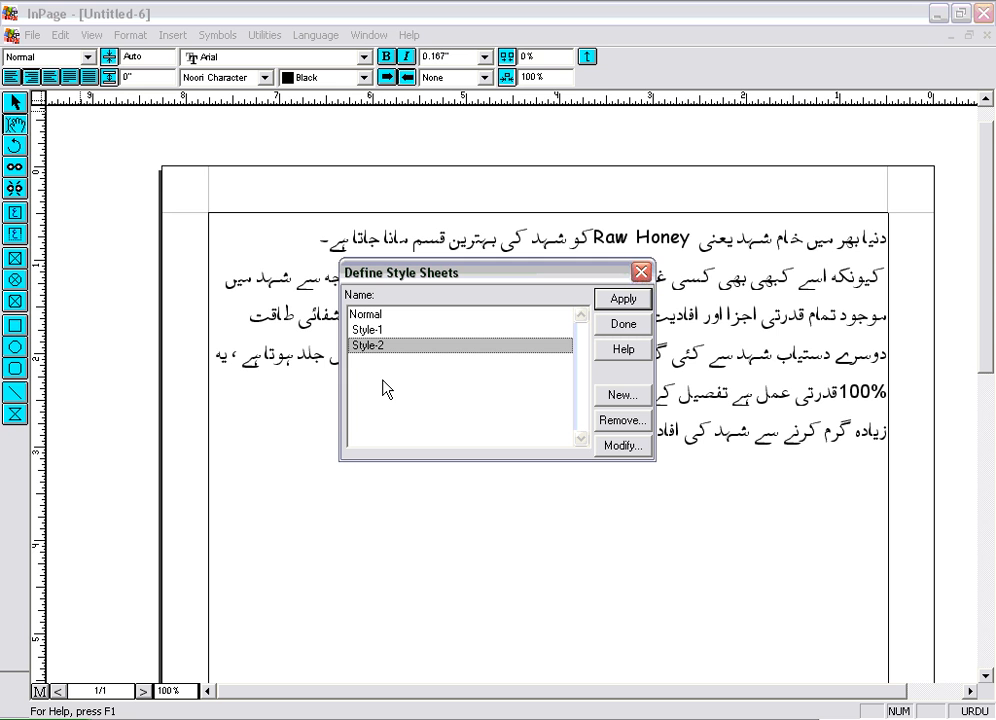
left_click(391, 333)
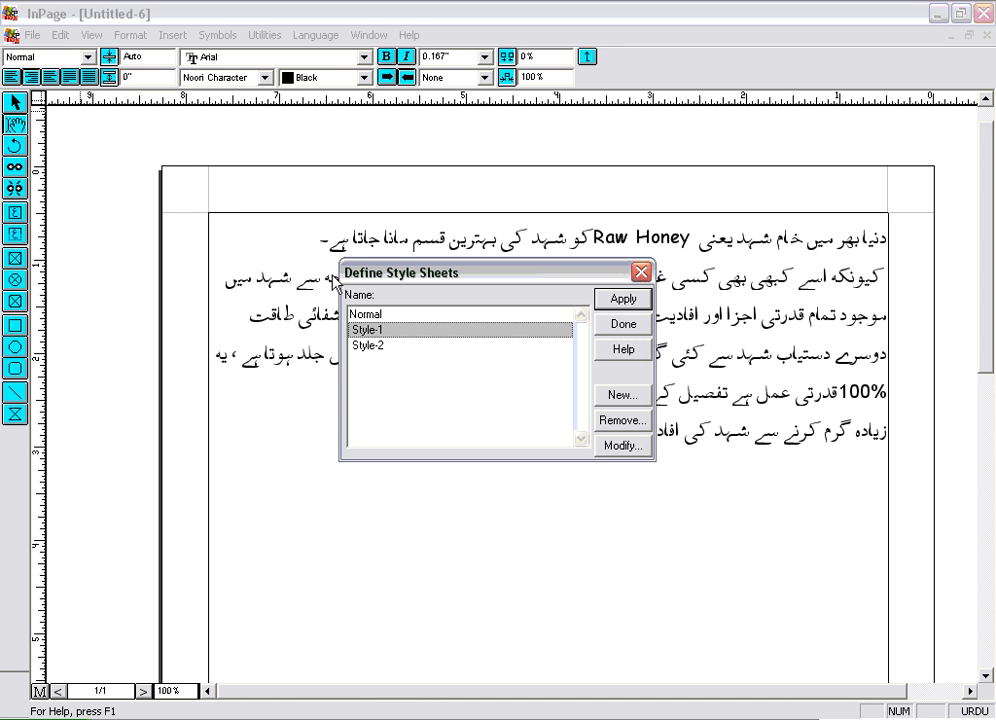
left_click(617, 446)
left_click(538, 409)
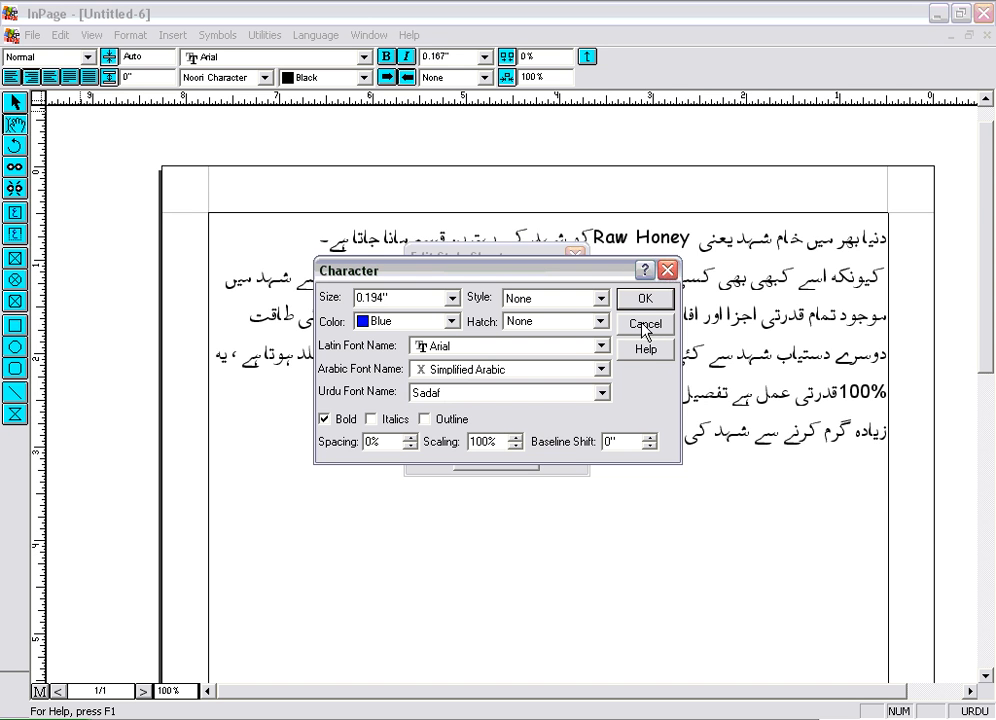
left_click(644, 330)
left_click(578, 316)
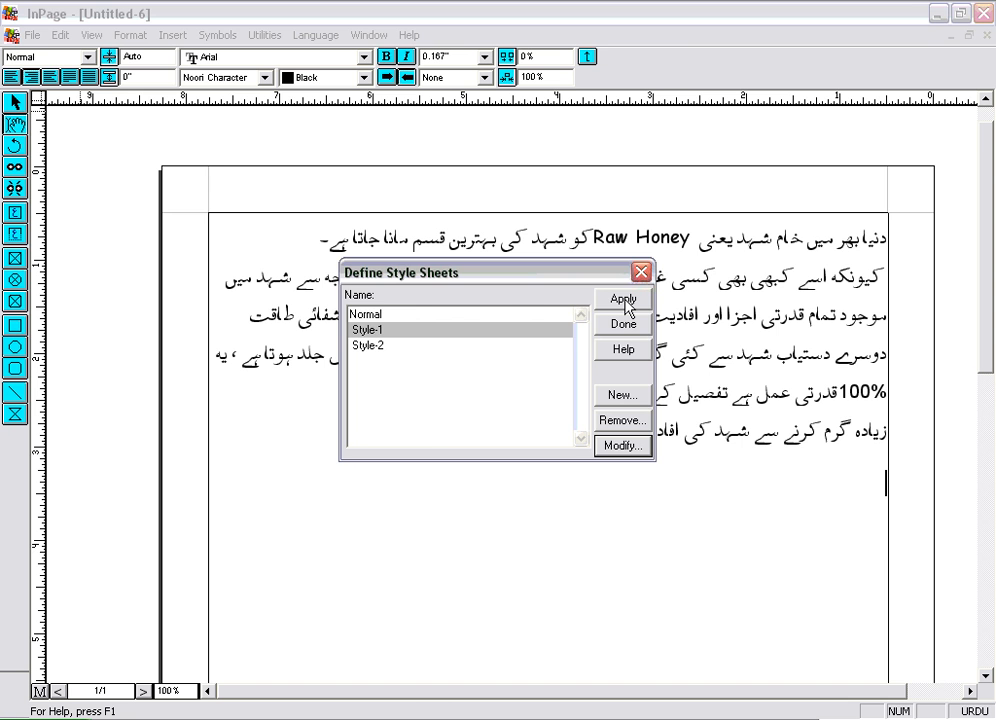
Apply Style-1 to the empty line below the text and check the available style sheets
left_click(624, 300)
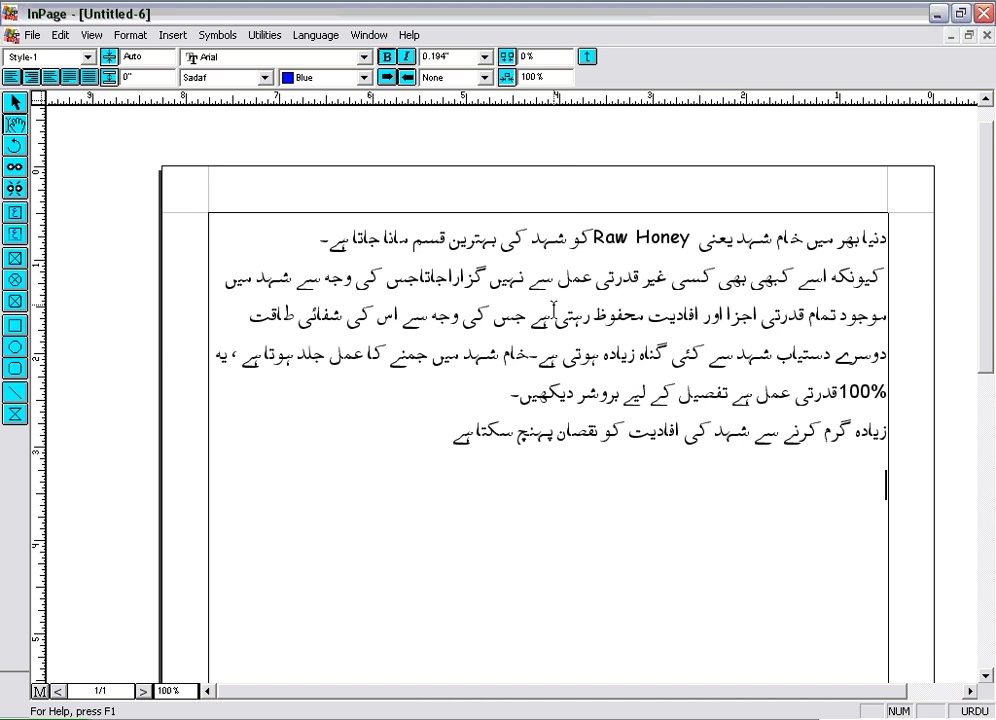
left_click(88, 58)
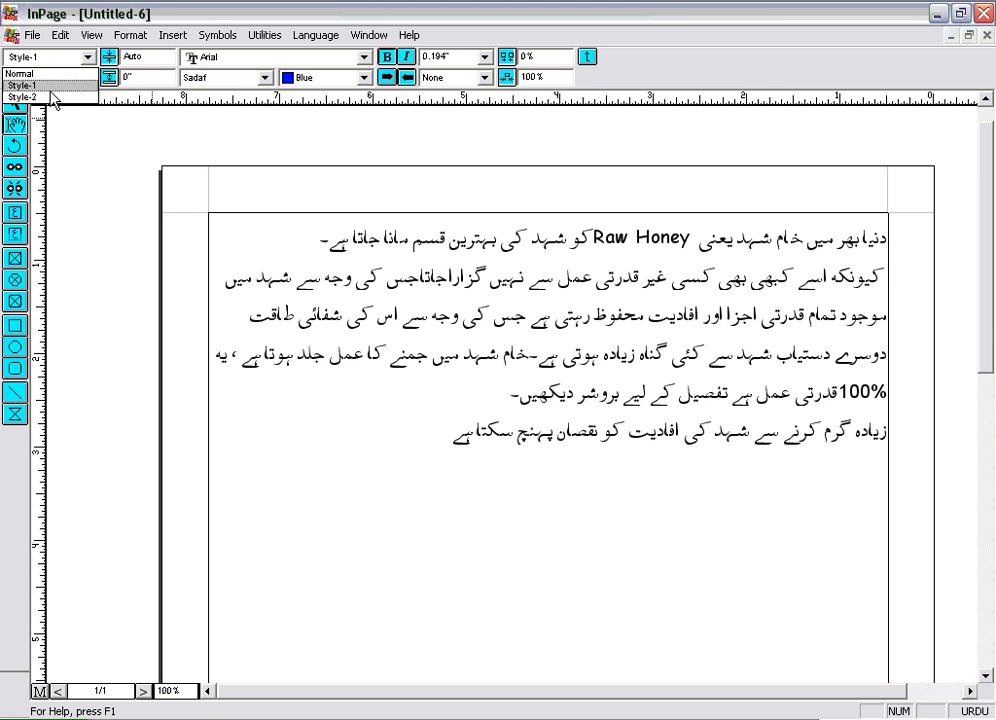
left_click(400, 432)
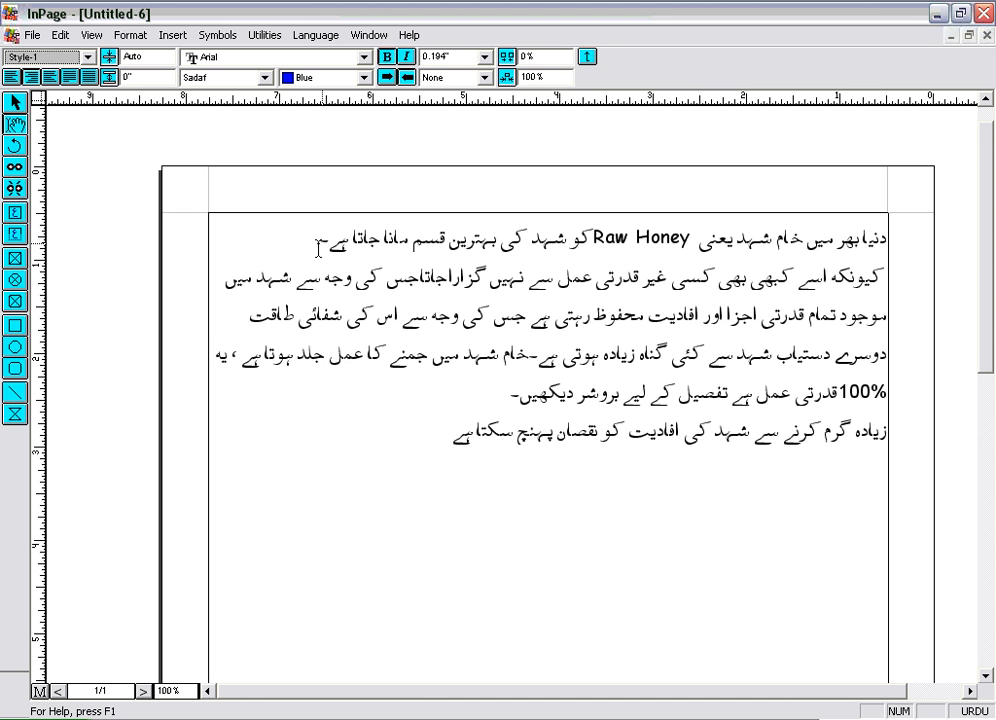
Apply the Style-1 style sheet to the first paragraph, the one containing "Raw Honey"
left_click_drag(320, 240, 893, 258)
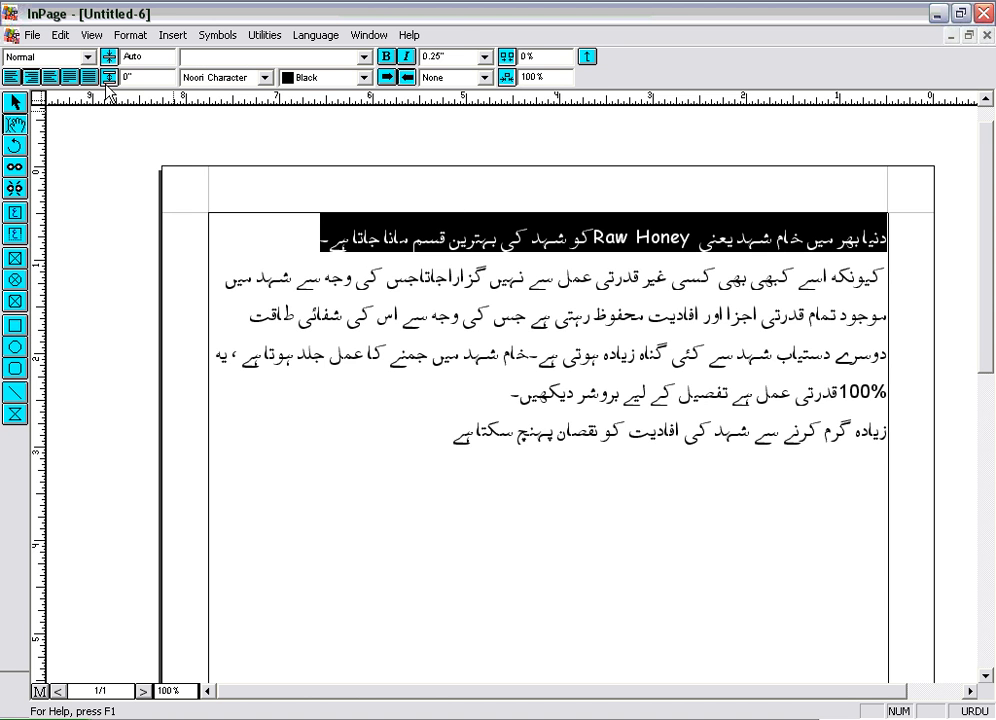
left_click(82, 57)
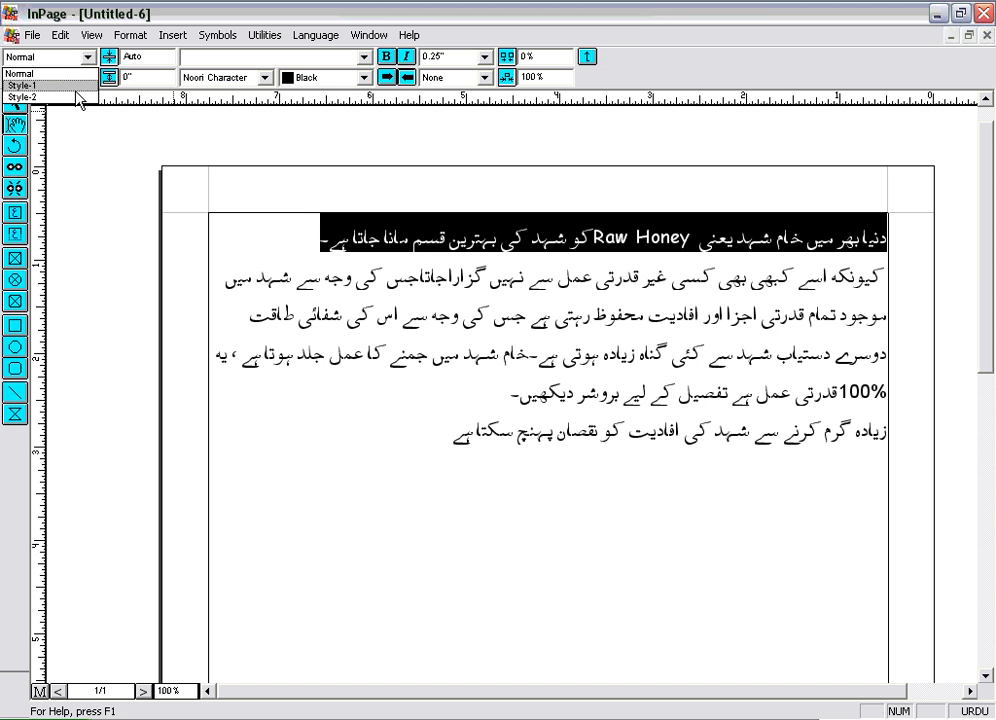
left_click(50, 86)
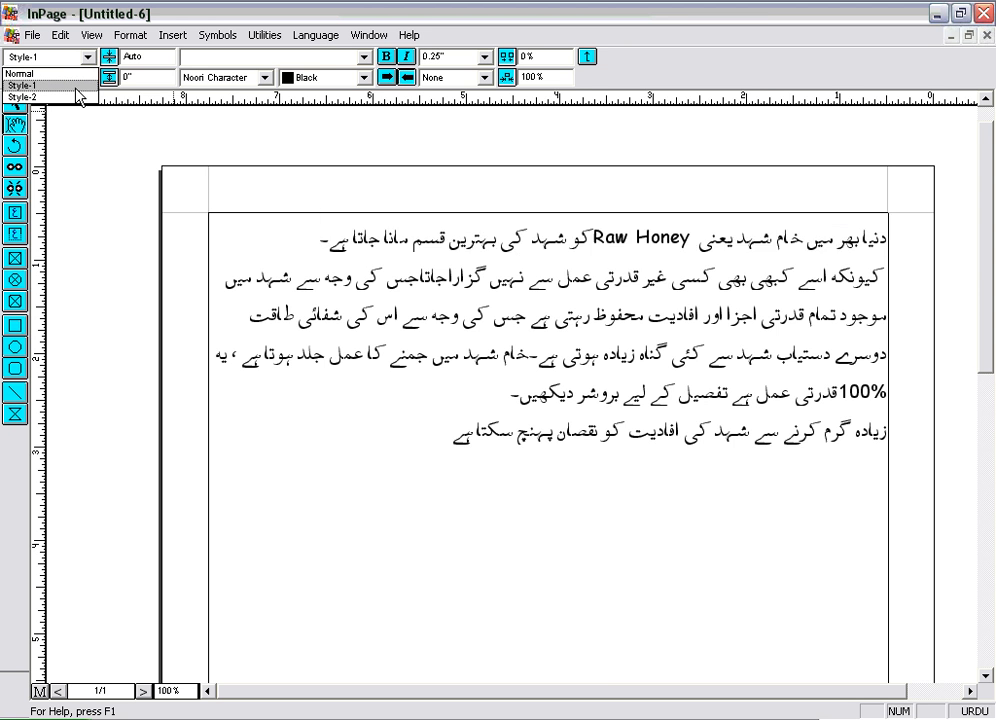
left_click(525, 237)
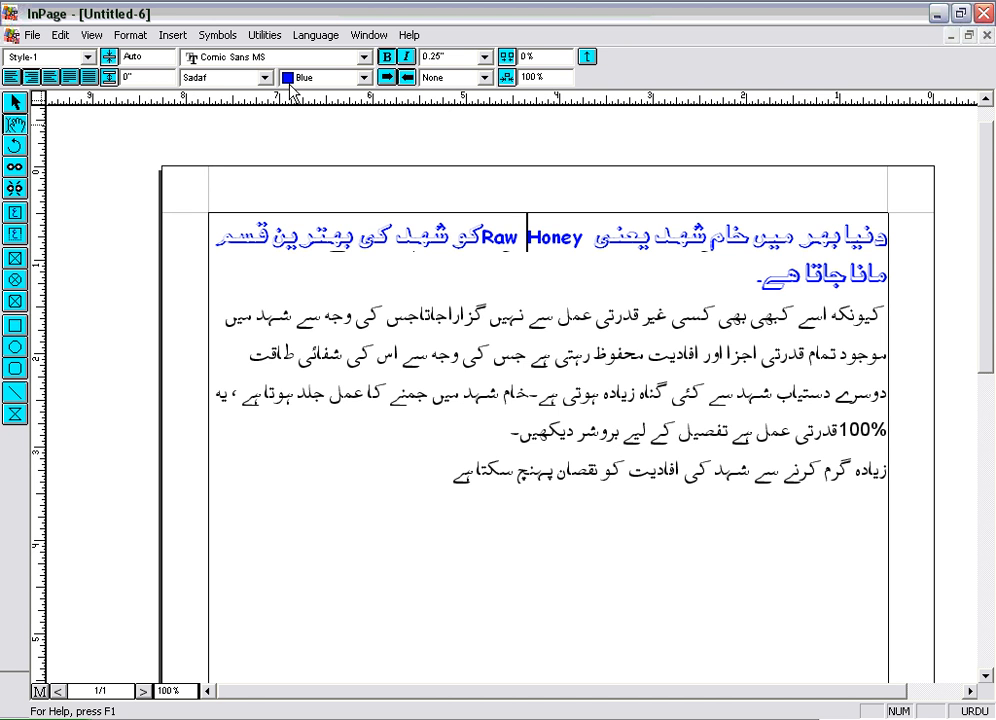
Try a 14pt character size at the insertion point in the "Raw Honey" paragraph
left_click(485, 58)
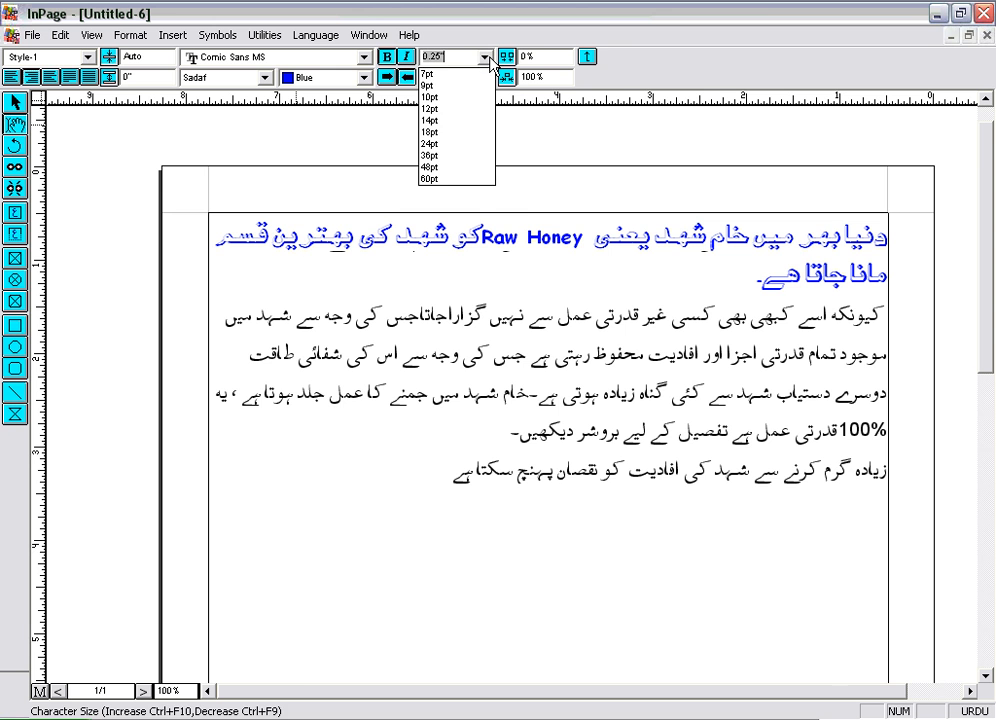
left_click(479, 121)
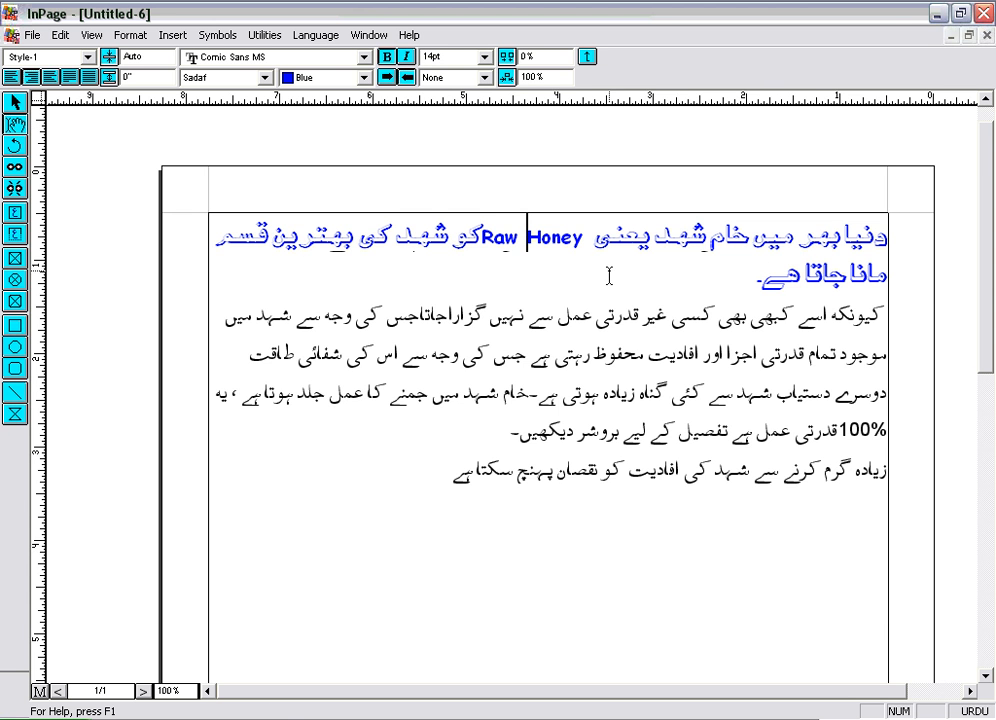
left_click(527, 240)
Apply the Style-2 style sheet to the last line of text and choose a 14pt character size at its end
left_click_drag(449, 485, 902, 484)
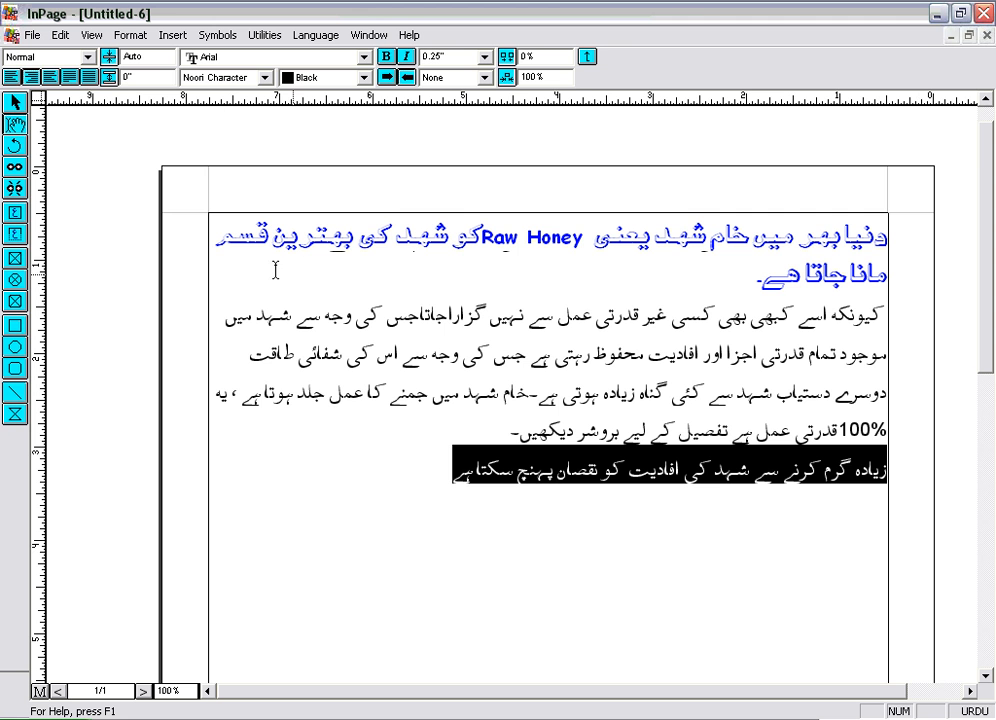
left_click(89, 58)
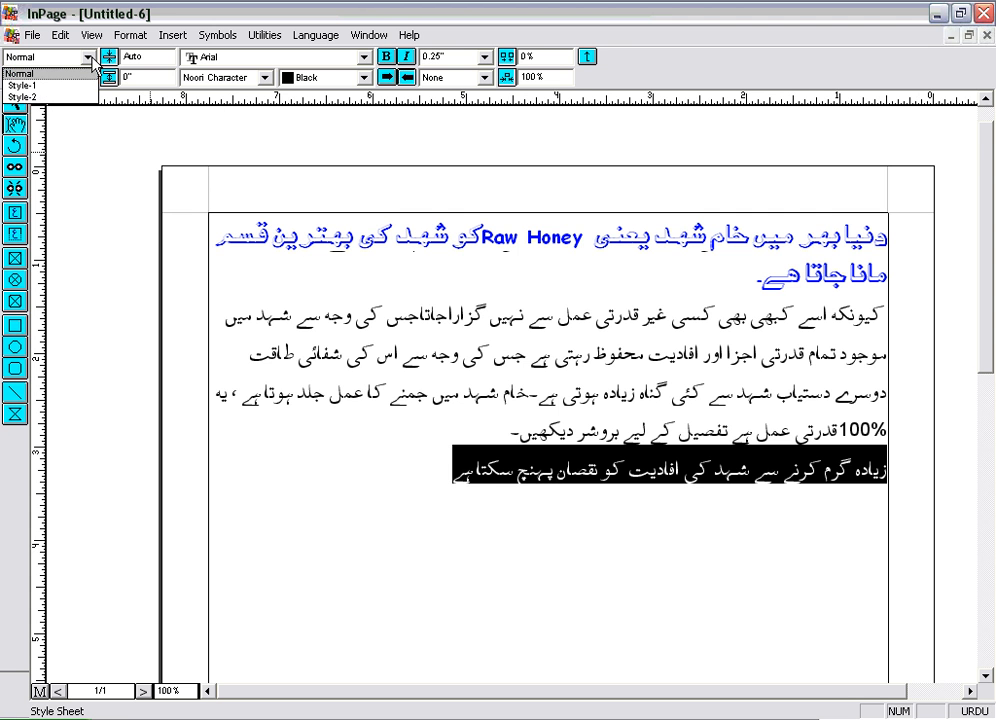
left_click(45, 97)
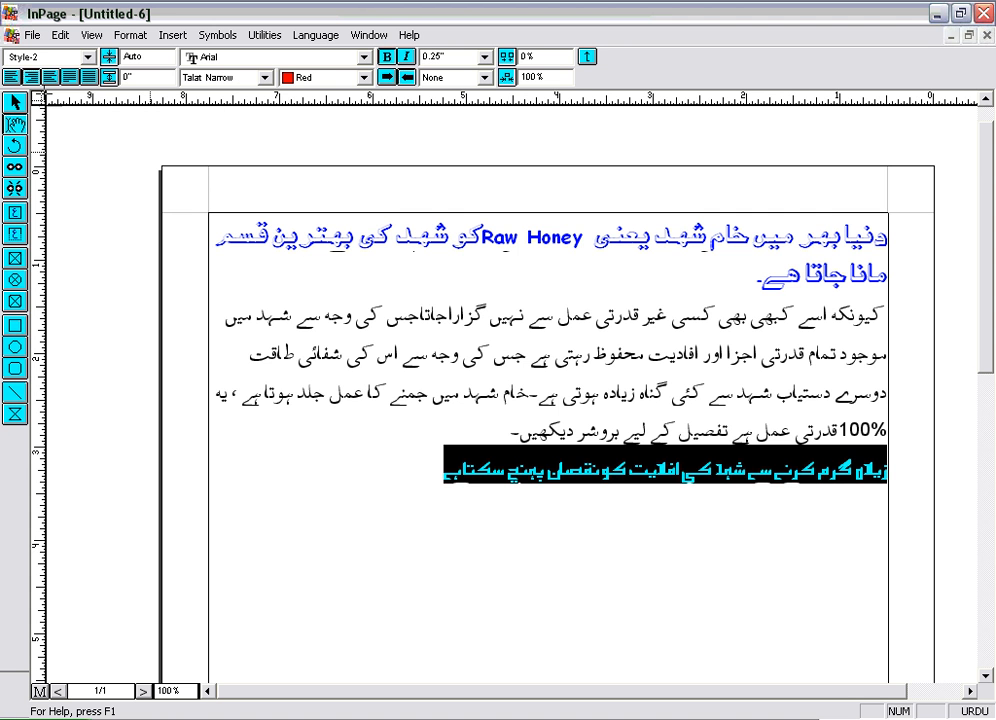
left_click(452, 483)
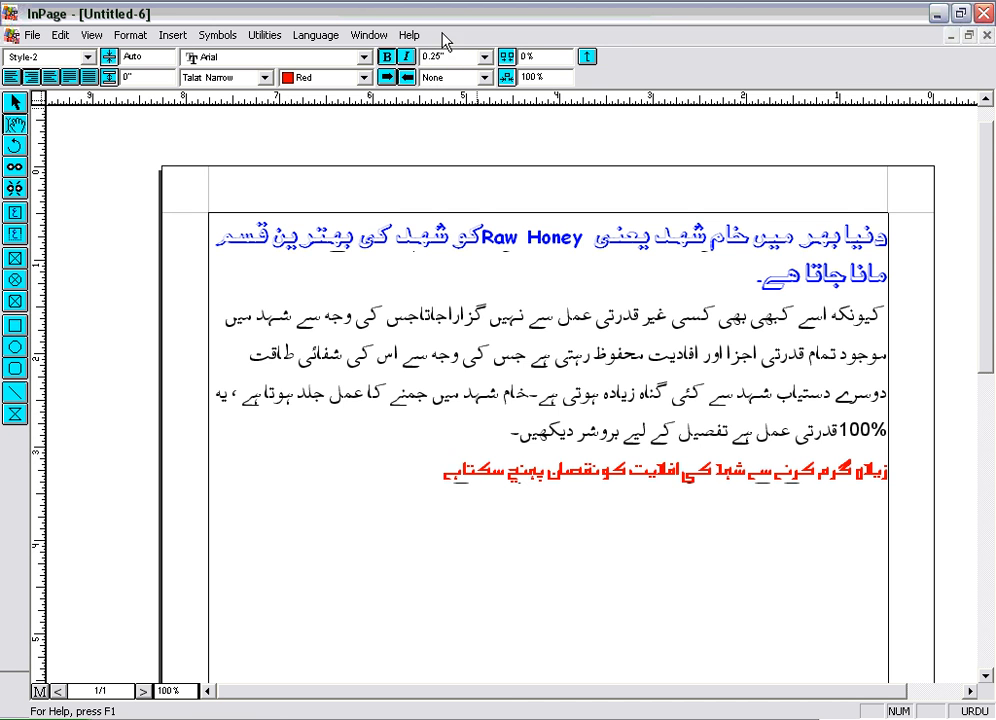
left_click(487, 57)
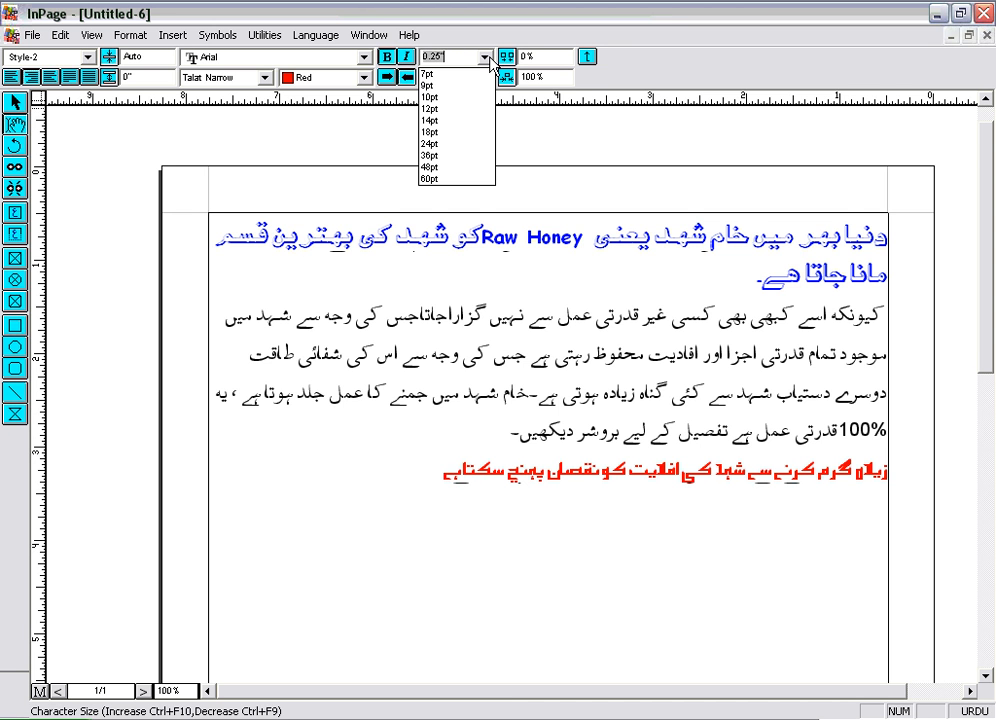
left_click(438, 120)
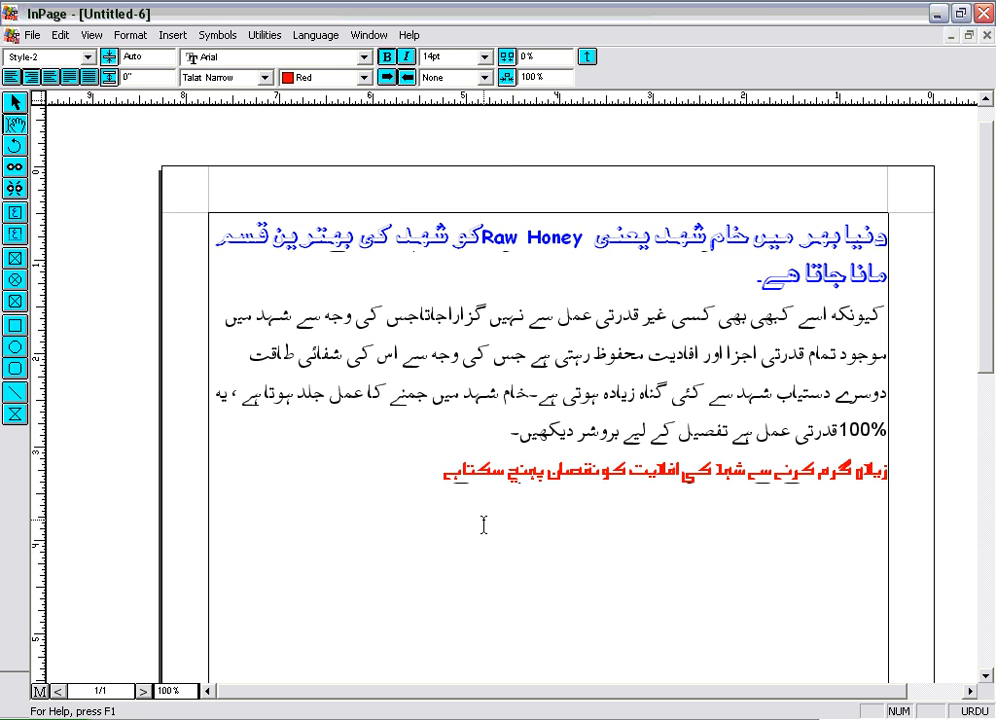
Try Style-1 on only the word "دیکھیں" at the end of the middle paragraph, and undo it
double_click(513, 437)
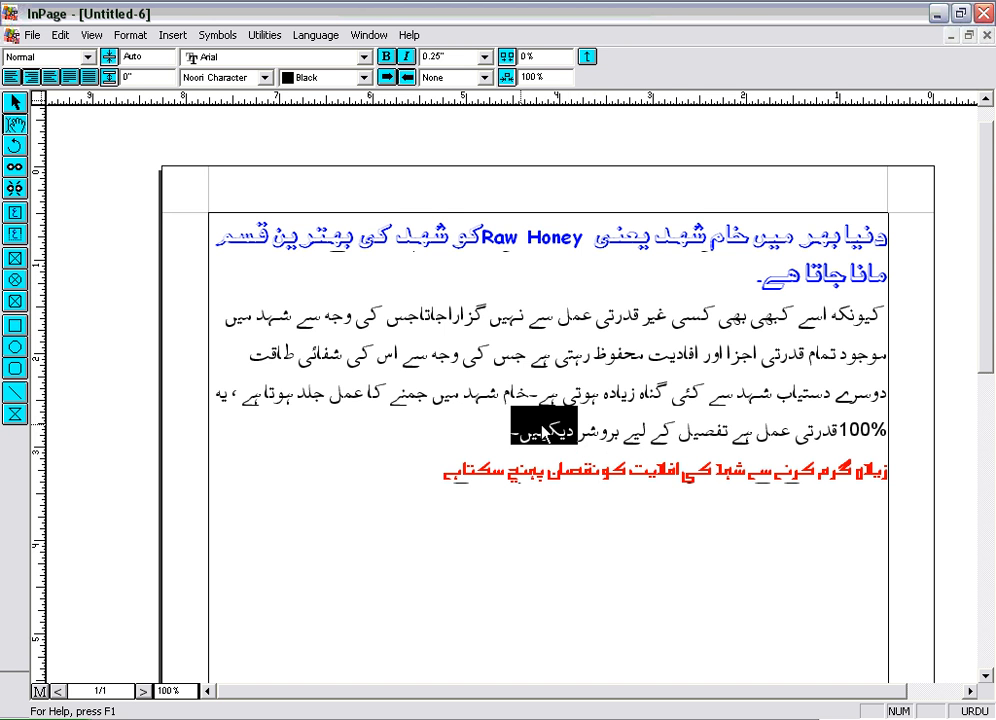
left_click(87, 57)
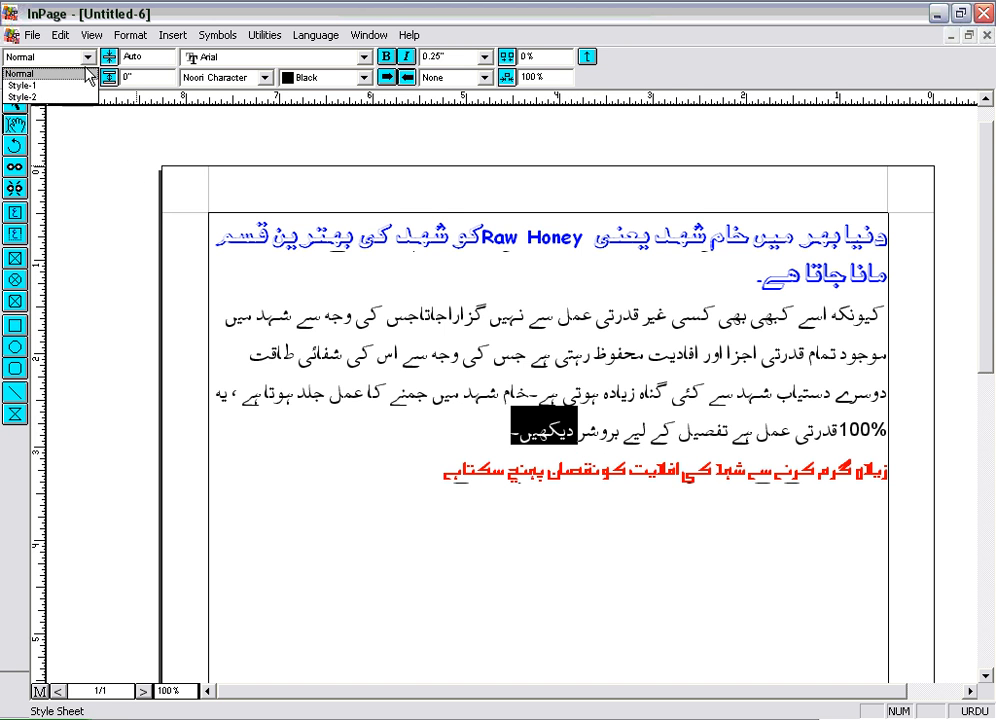
left_click(83, 86)
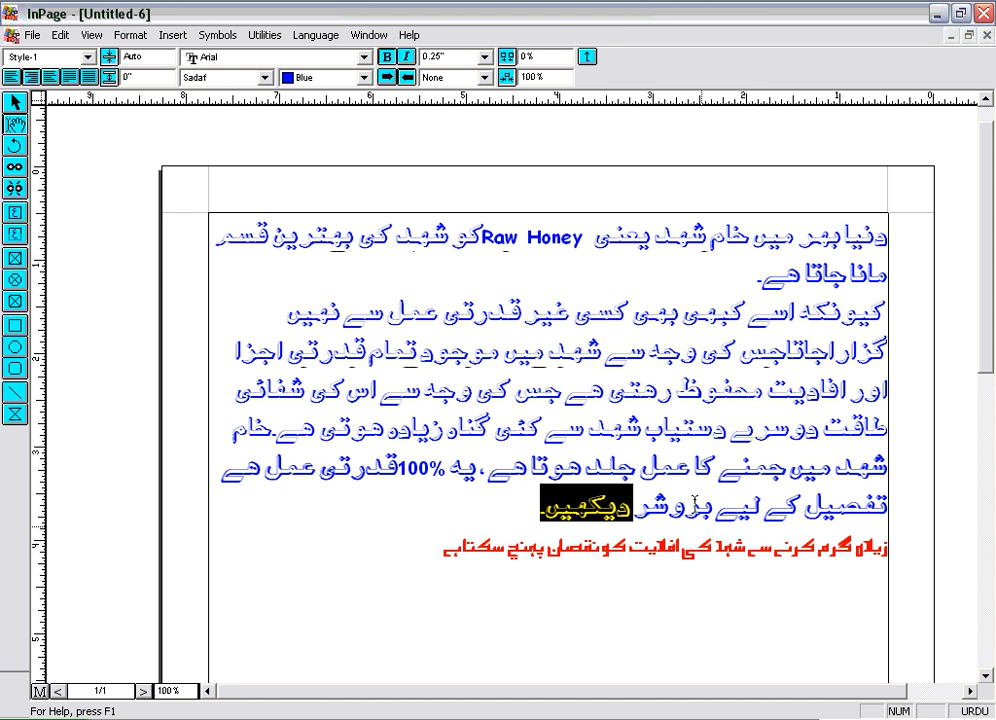
key("ctrl+z")
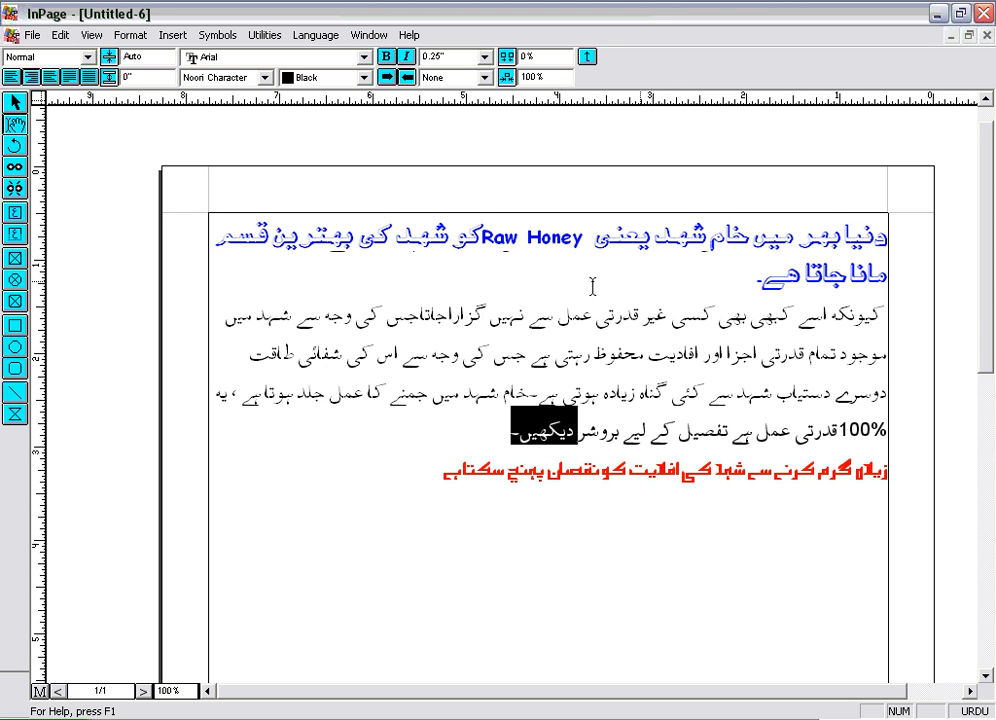
Split the word "دیکھیں" off the middle paragraph into its own paragraph and apply Style-1 to it
left_click(577, 440)
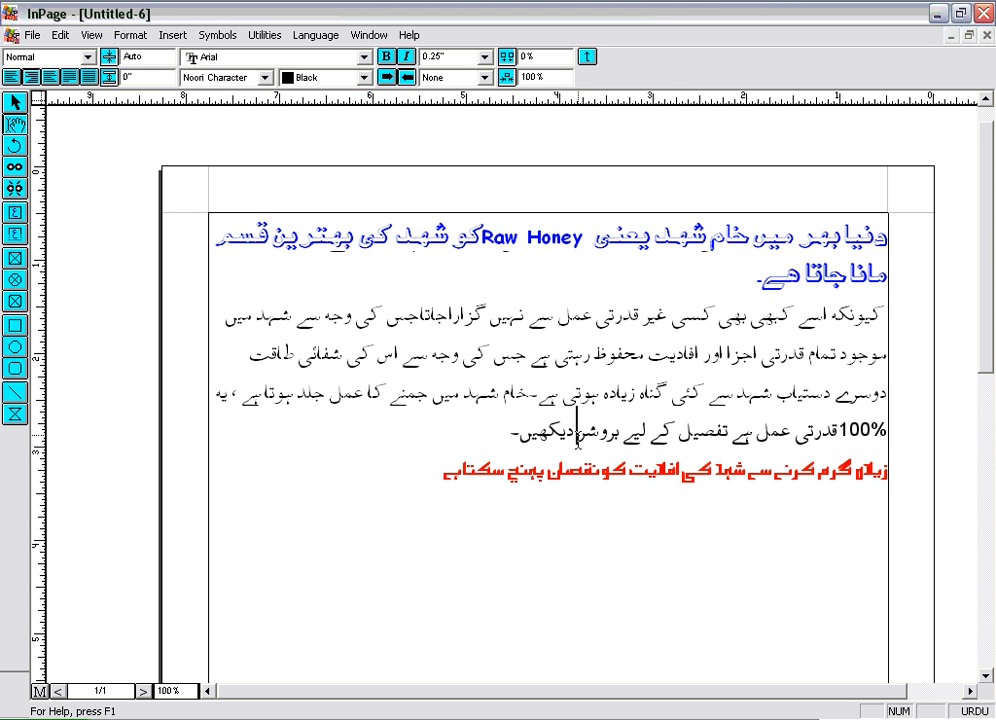
key("Return")
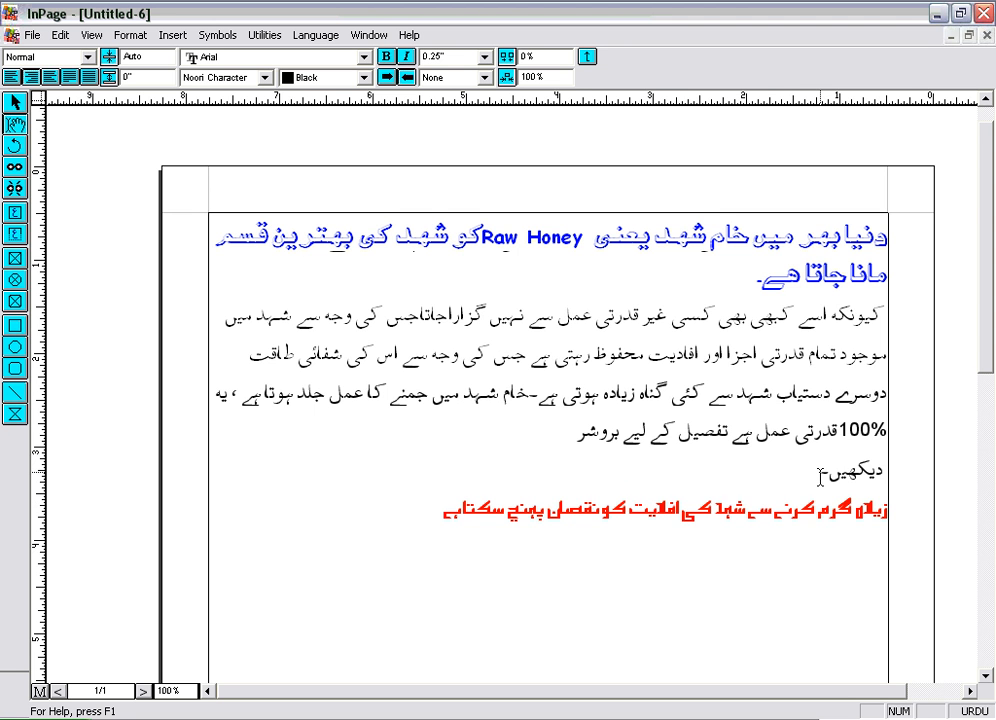
left_click_drag(818, 468, 860, 468)
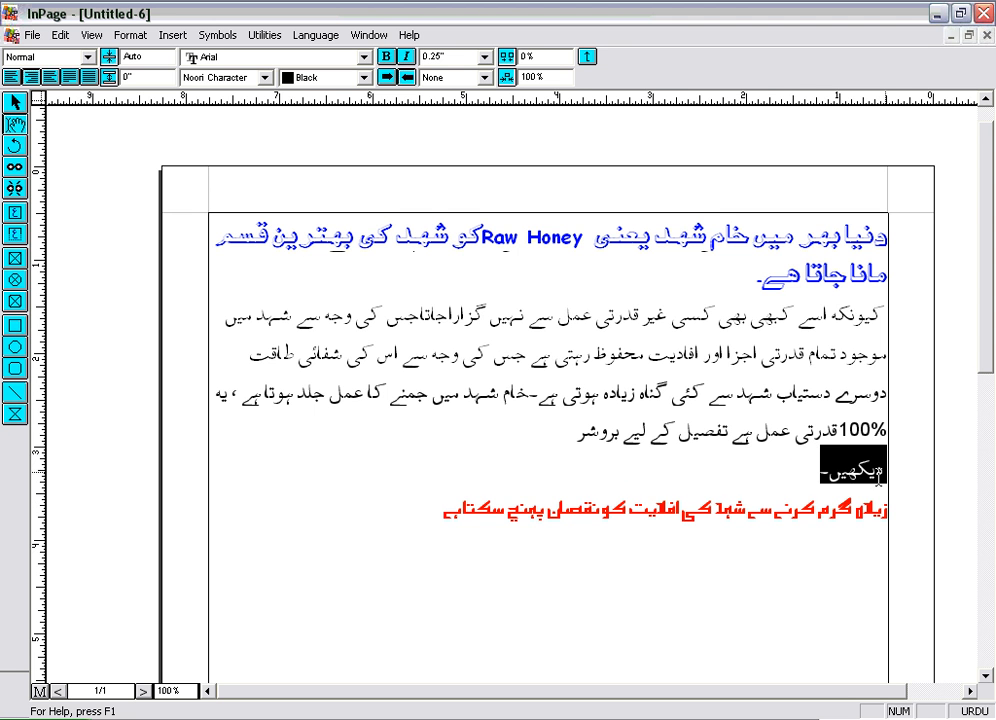
left_click(87, 58)
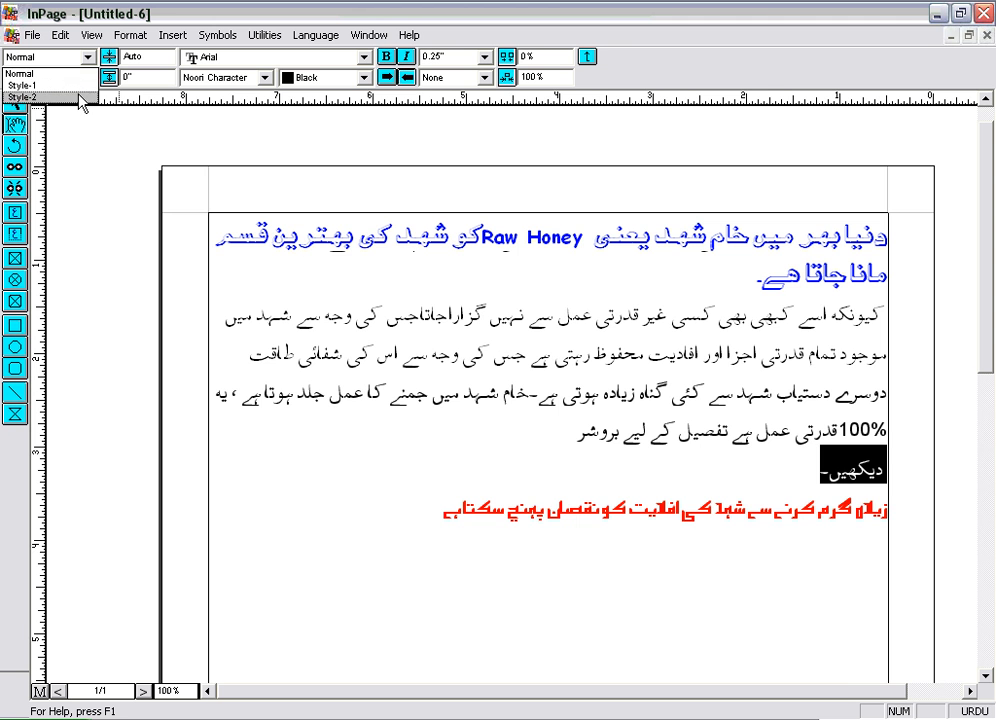
left_click(40, 85)
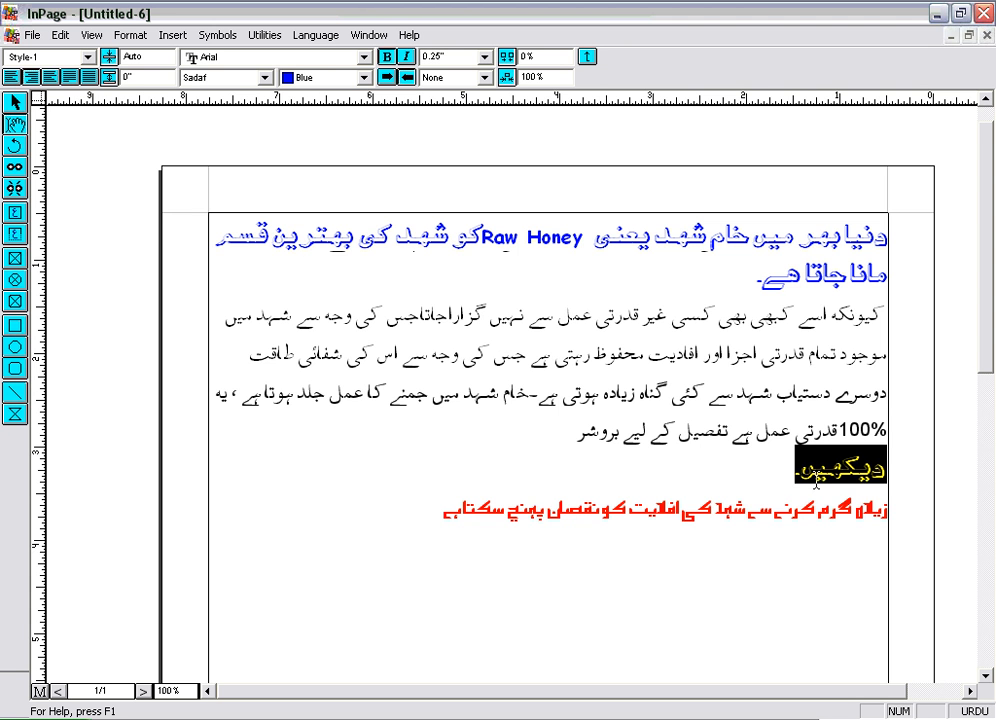
left_click(891, 514)
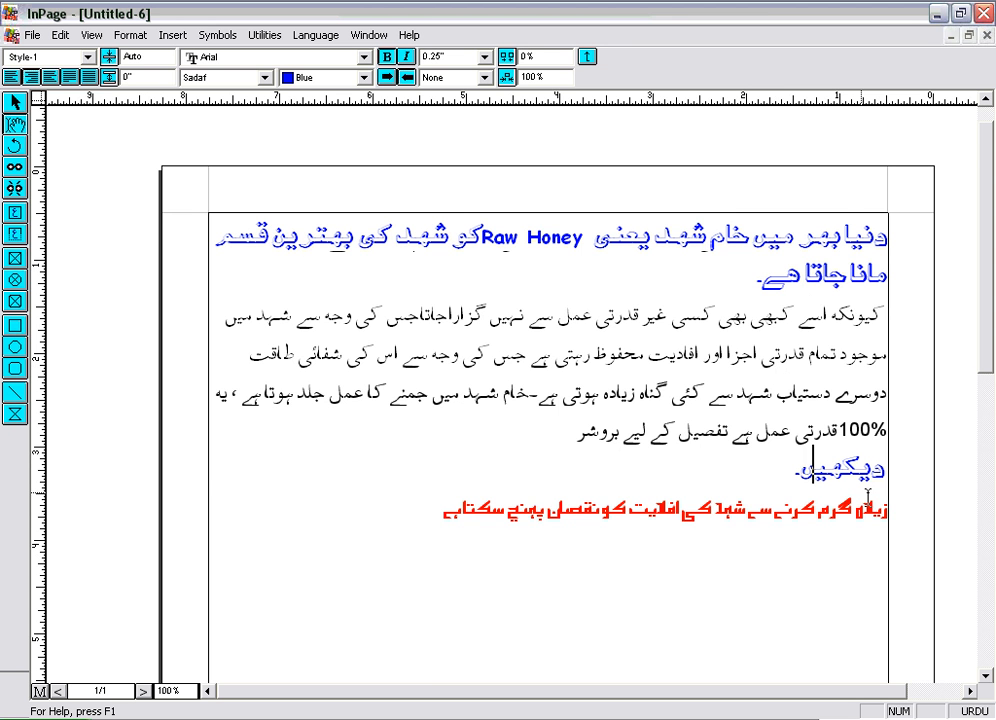
Merge the word "دیکھیں" back into the middle paragraph, and split it onto its own line again
key("BackSpace")
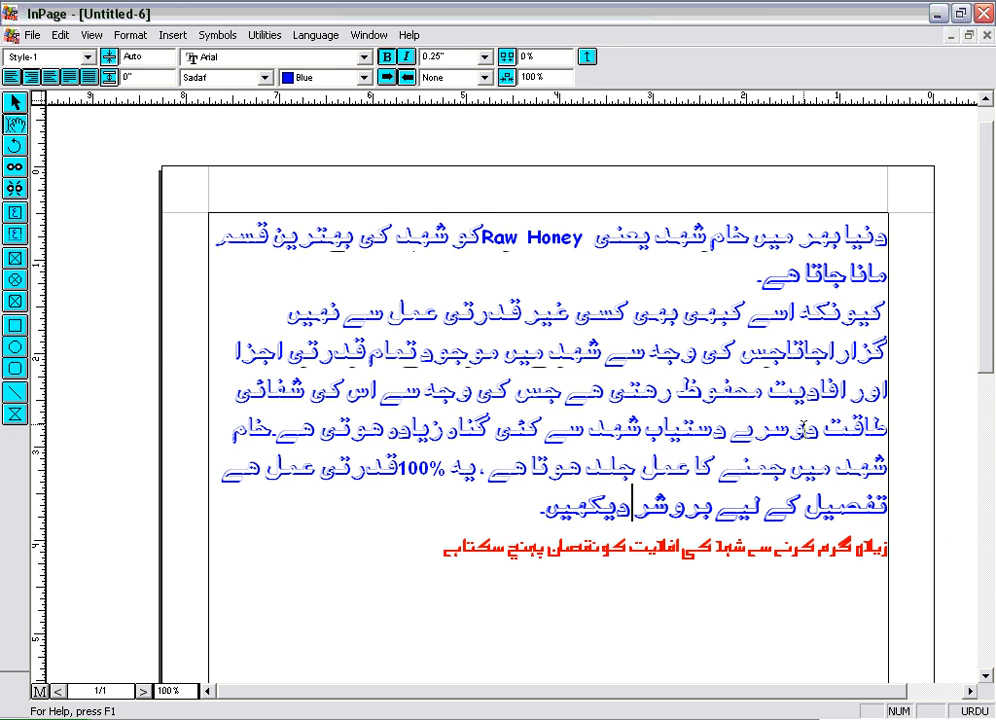
key("Return")
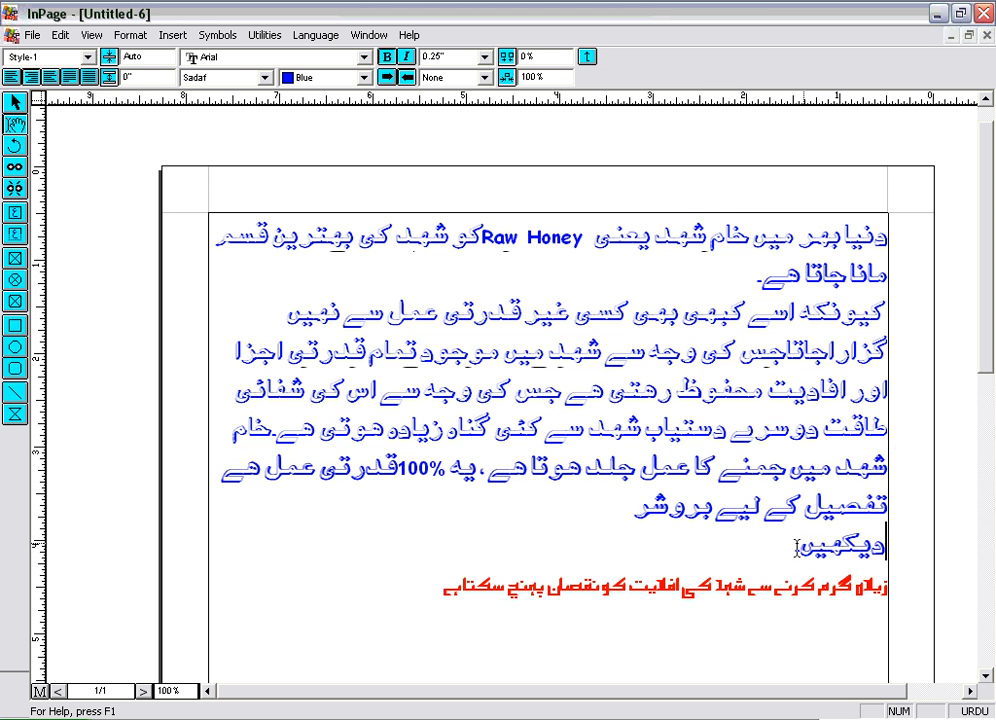
Apply the Normal style sheet to the middle paragraph and the separated "دیکھیں" paragraph, and deselect the text
left_click_drag(796, 548, 895, 320)
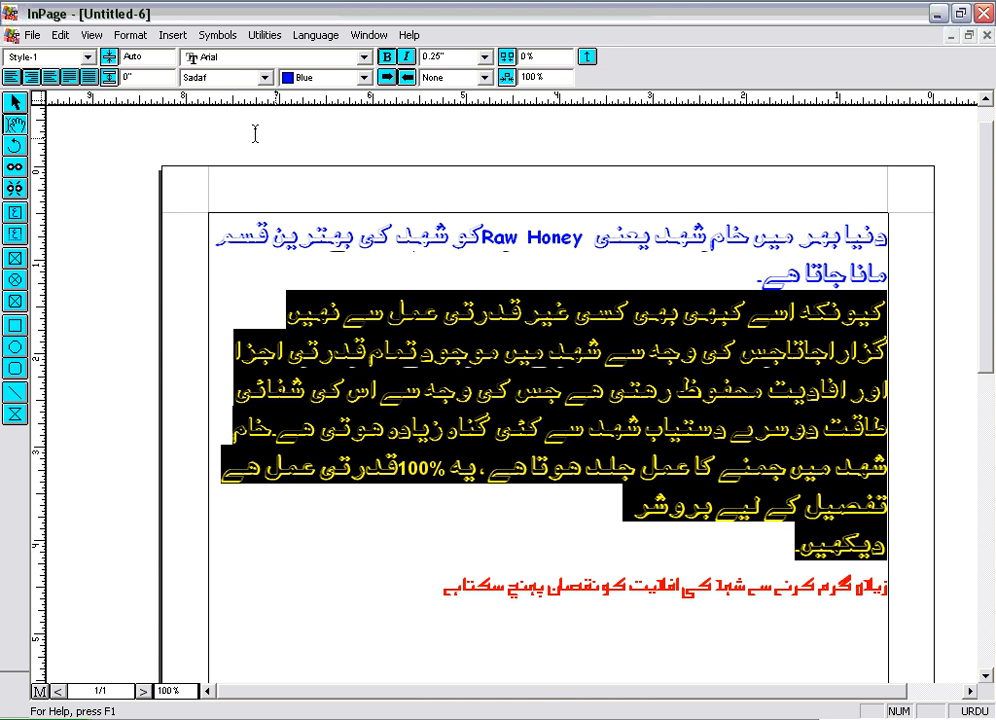
left_click(87, 57)
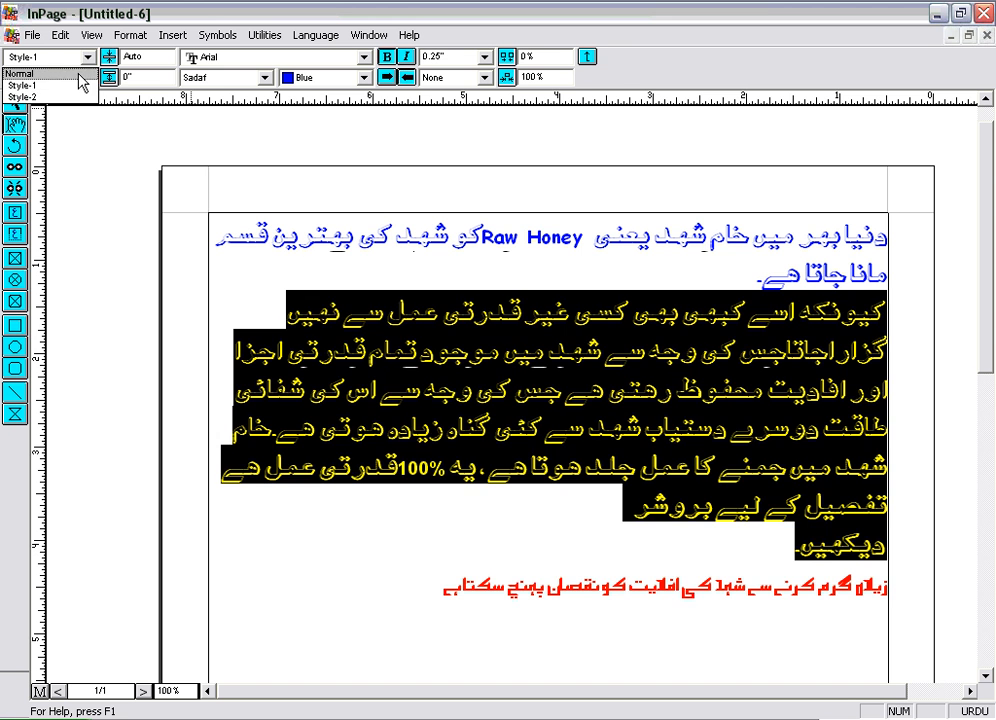
left_click(60, 73)
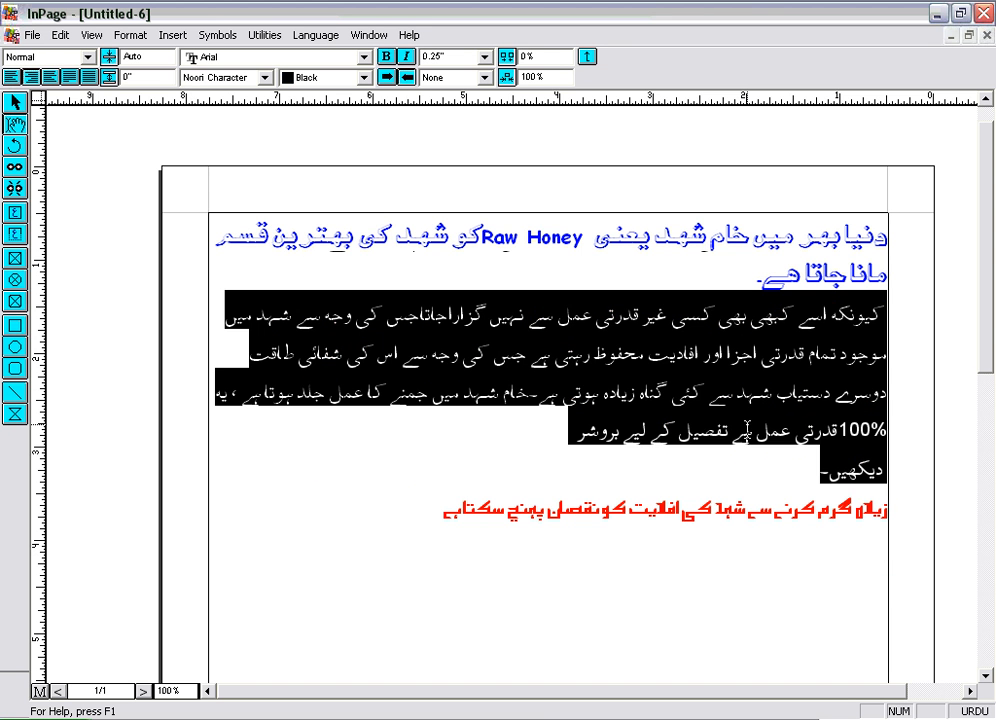
left_click(743, 425)
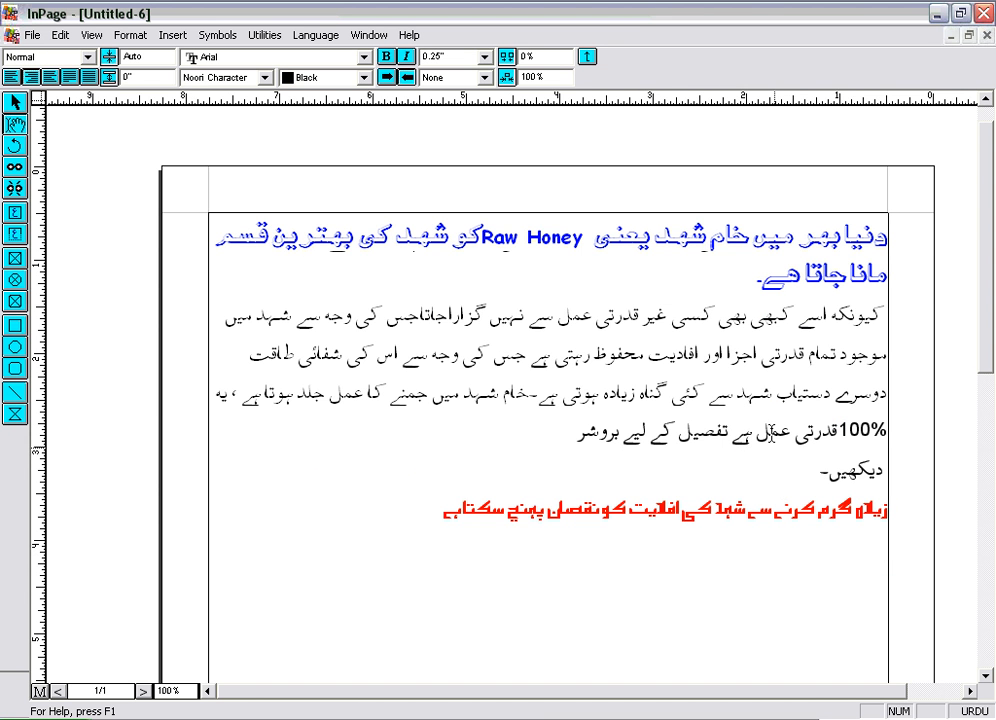
Join the middle paragraph onto the end of the first paragraph, and apply Style-1 with only the merged paragraph's first sentence selected
left_click(881, 315)
key("BackSpace")
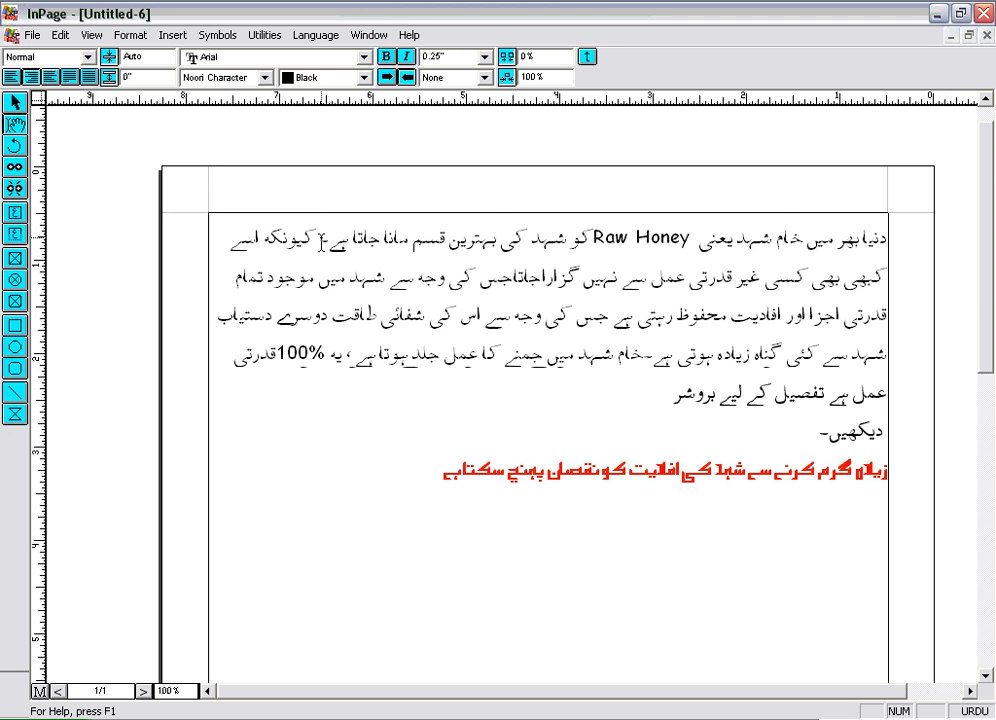
left_click_drag(320, 237, 913, 256)
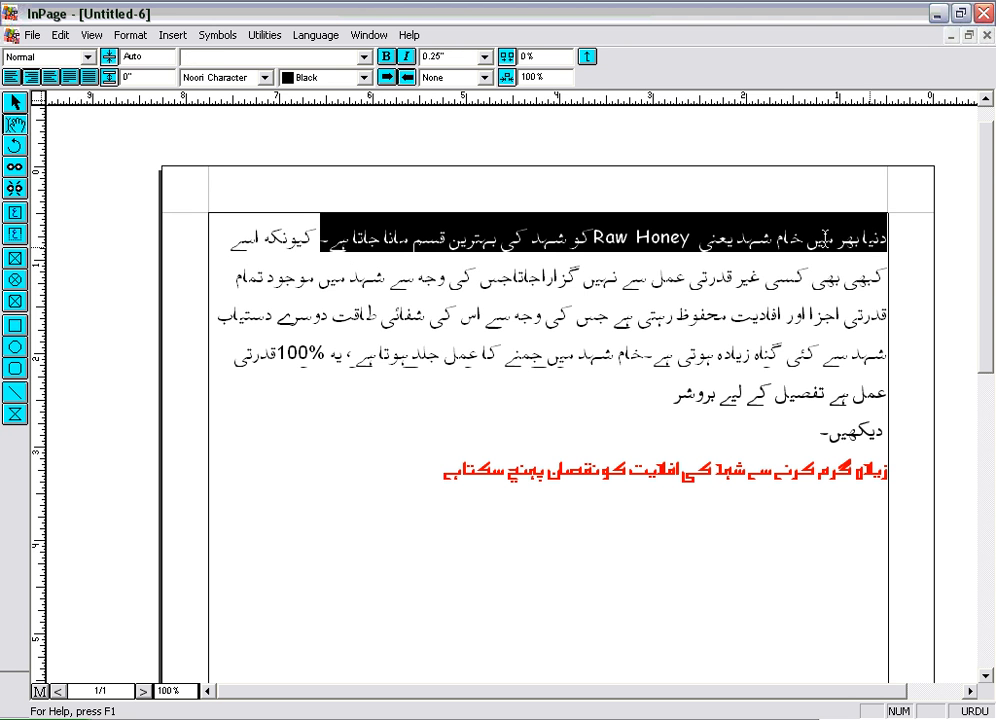
left_click(88, 57)
left_click(40, 74)
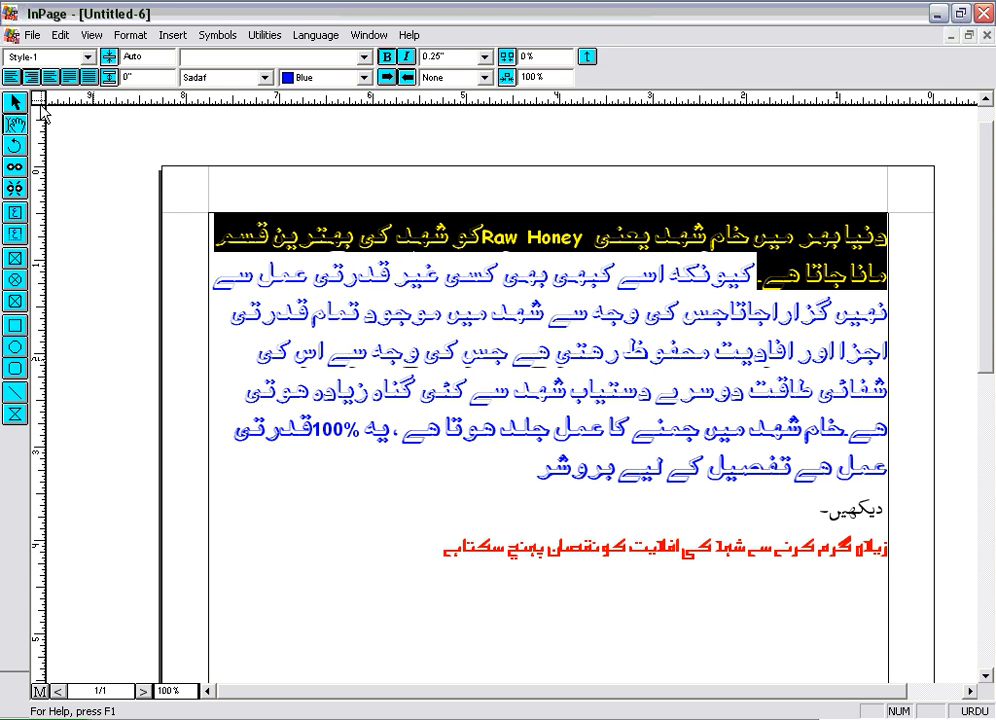
Open the style sheet definitions and try to remove Style-1
left_click(129, 37)
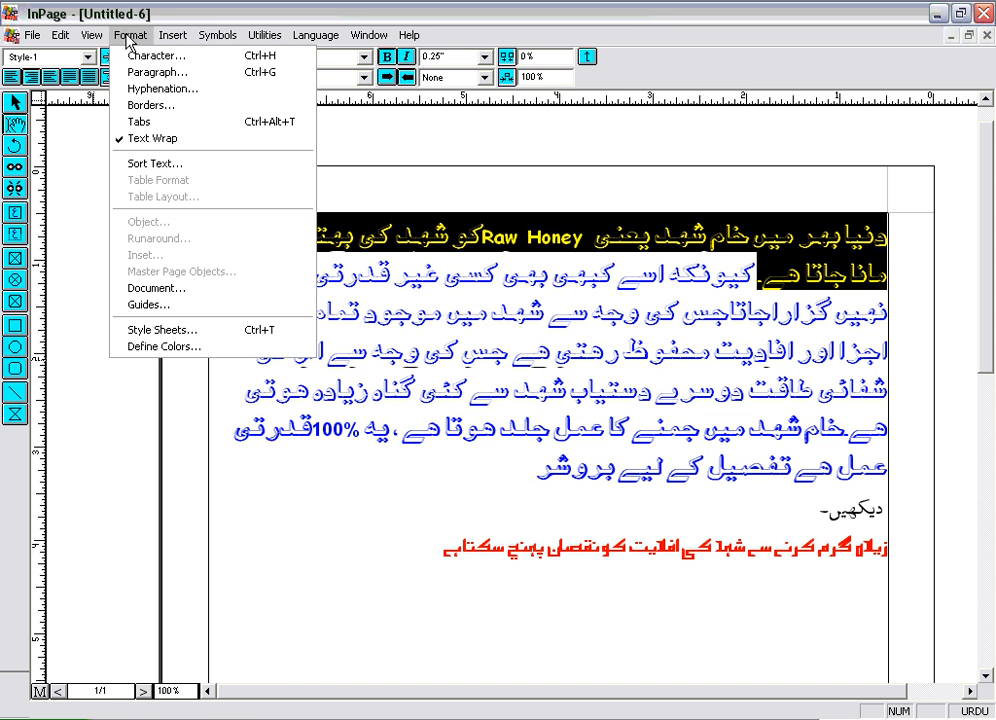
left_click(172, 334)
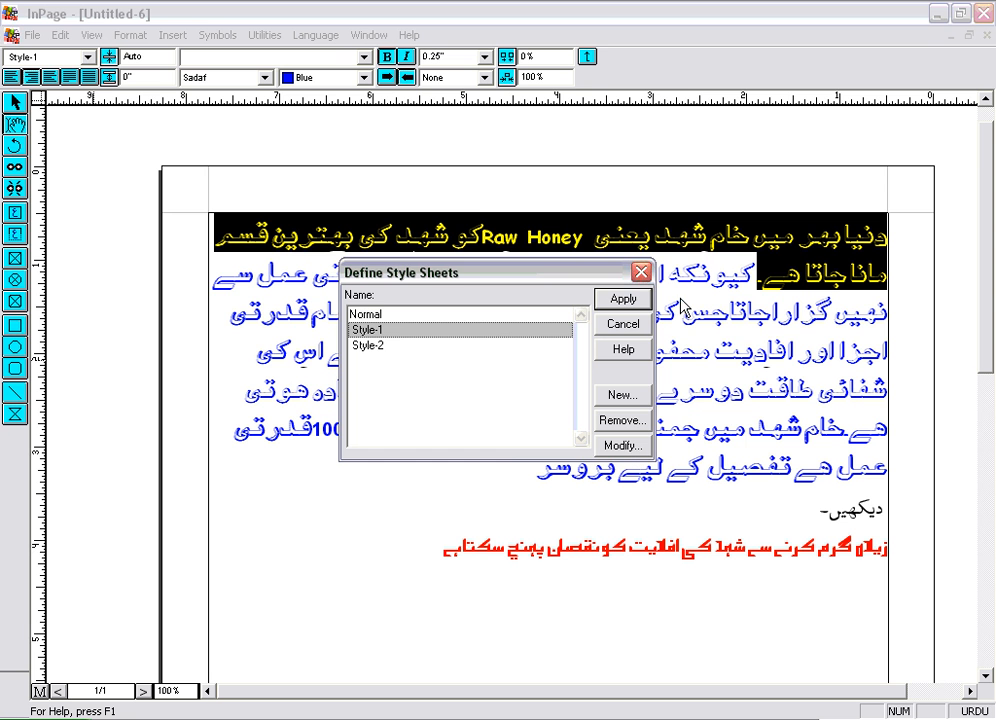
left_click(622, 395)
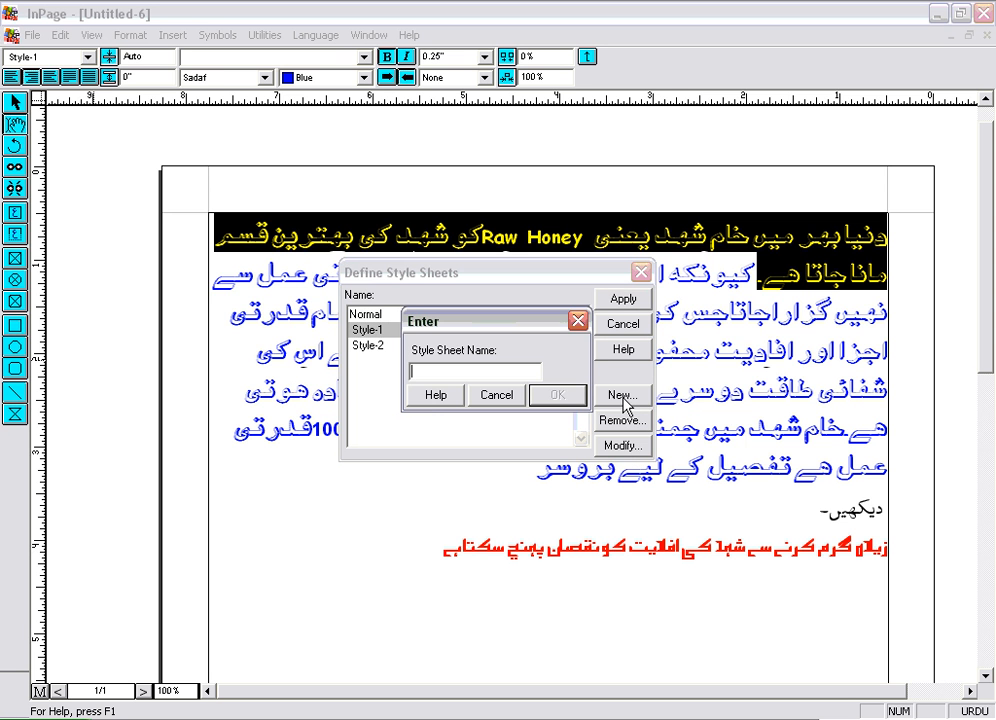
left_click(504, 398)
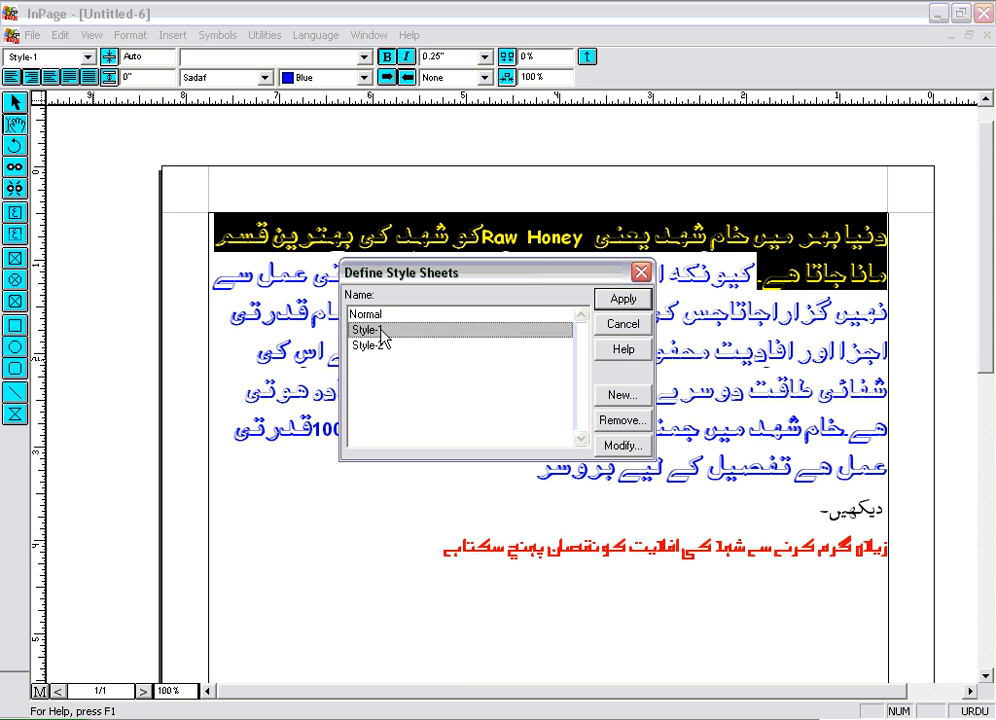
left_click(629, 423)
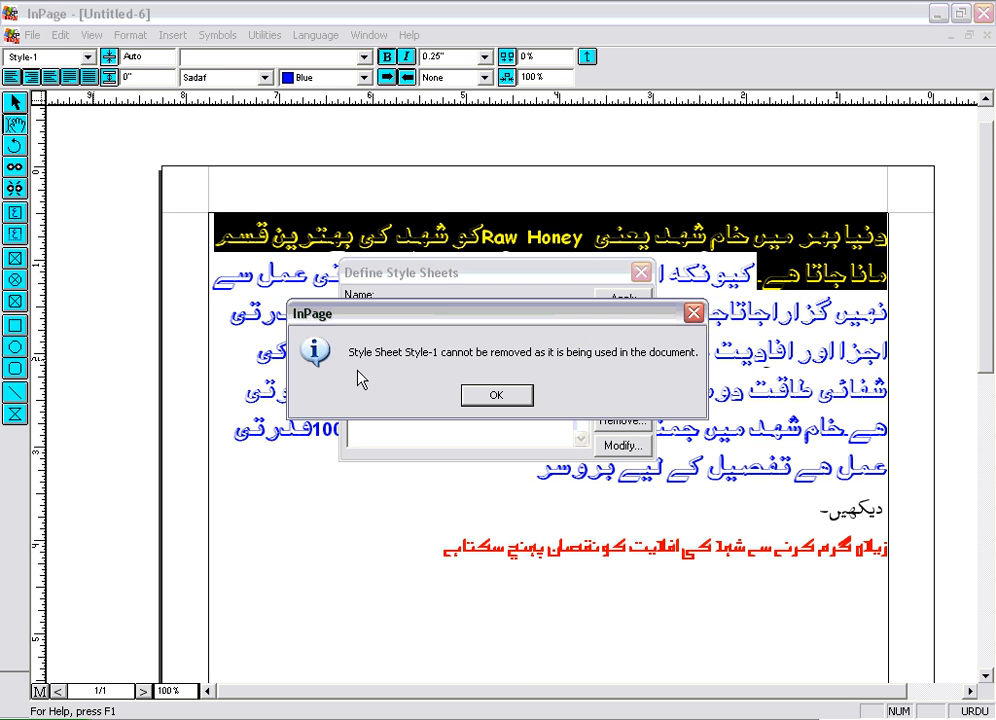
left_click(492, 396)
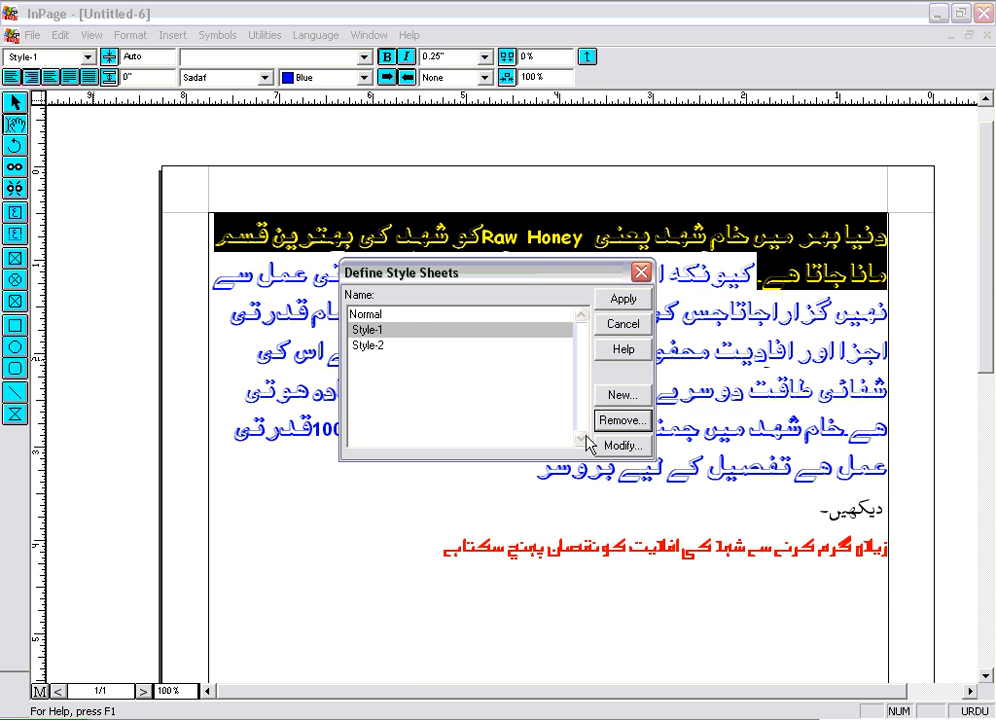
Open Style-2 for modification, review its character settings, and return to the style sheet list
left_click(370, 346)
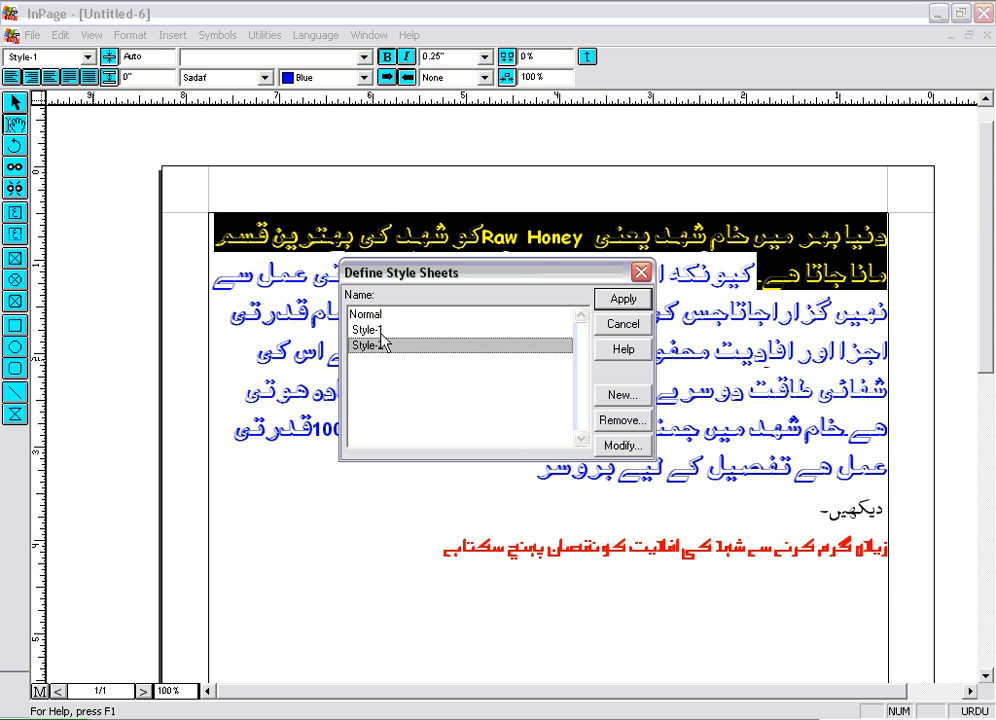
left_click(615, 447)
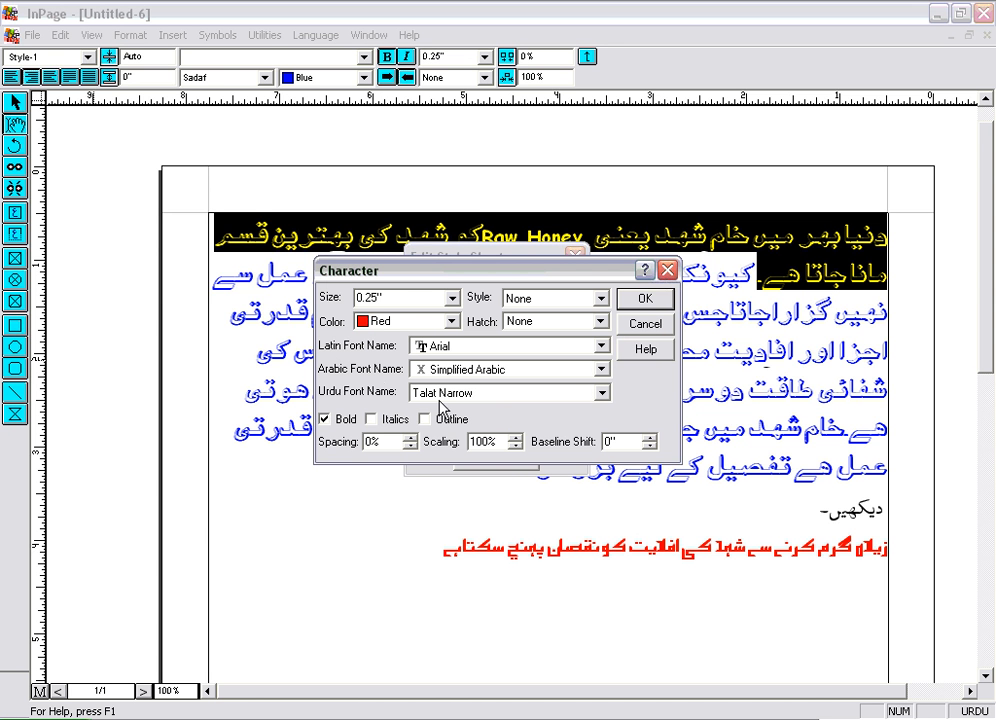
left_click(646, 299)
left_click(557, 283)
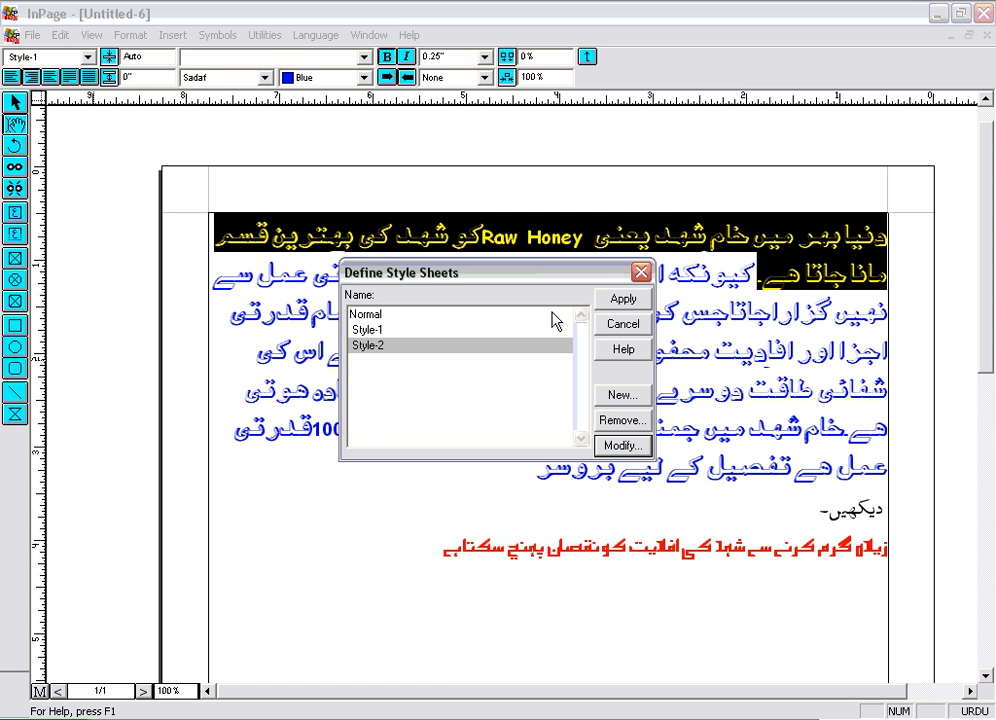